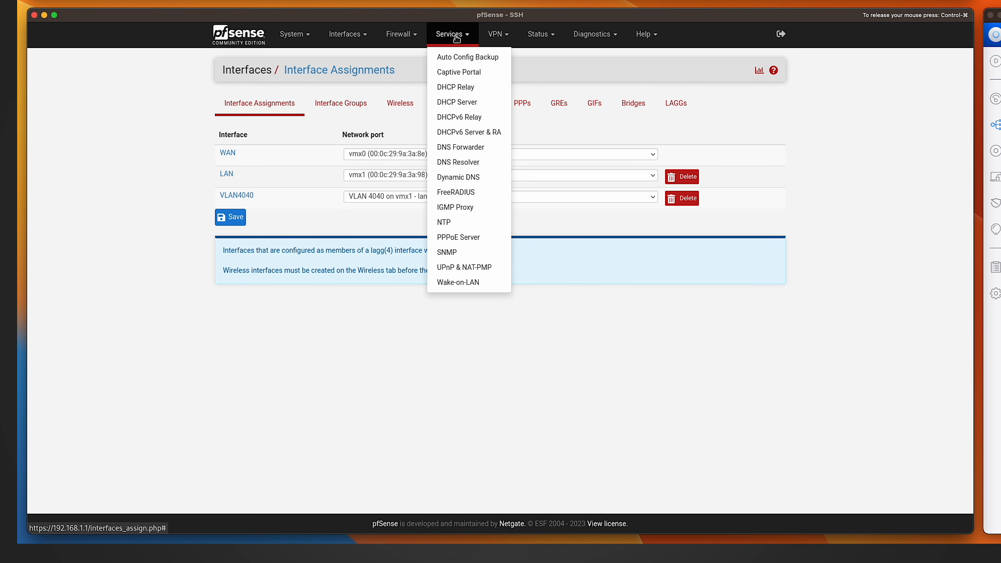
Add a FreeRADIUS listening interface with the default settings: all addresses (*), port 1812, Authentication, IPv4.
left_click(464, 193)
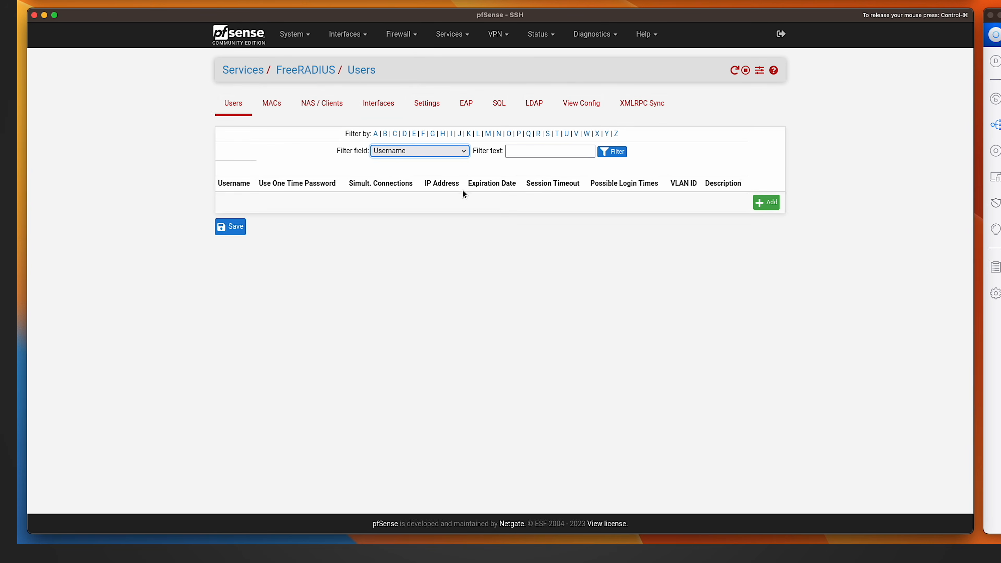
left_click(378, 103)
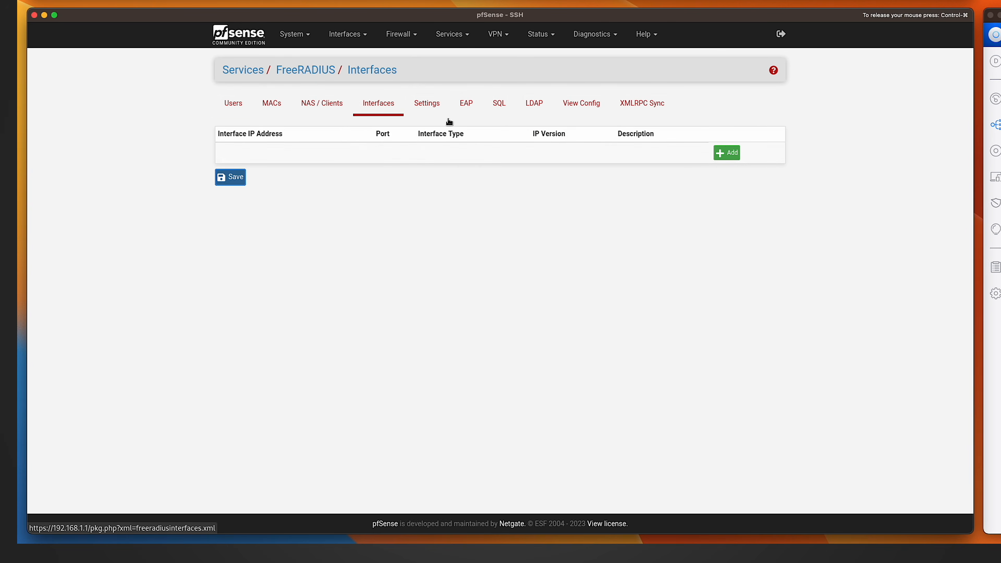
left_click(727, 153)
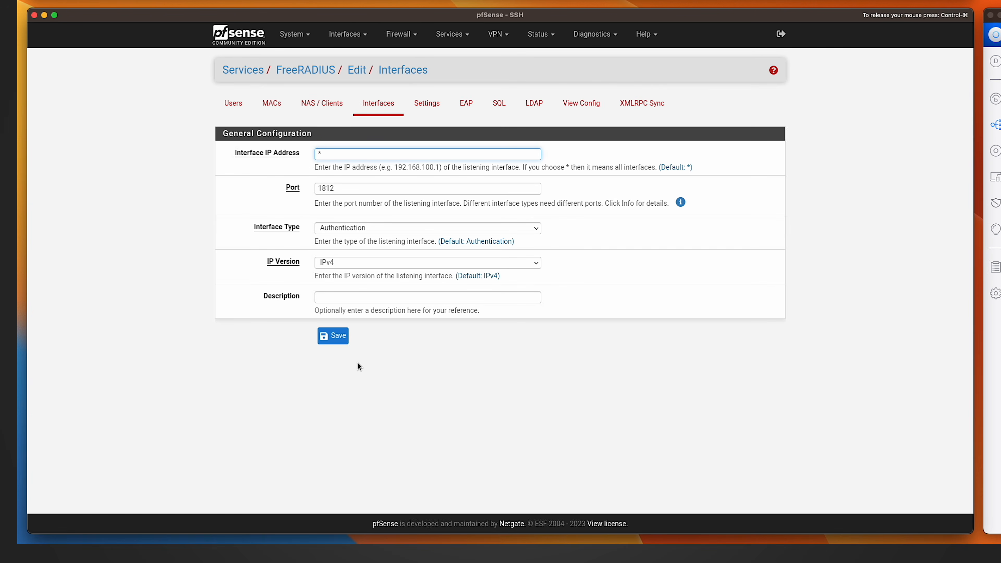
left_click(339, 337)
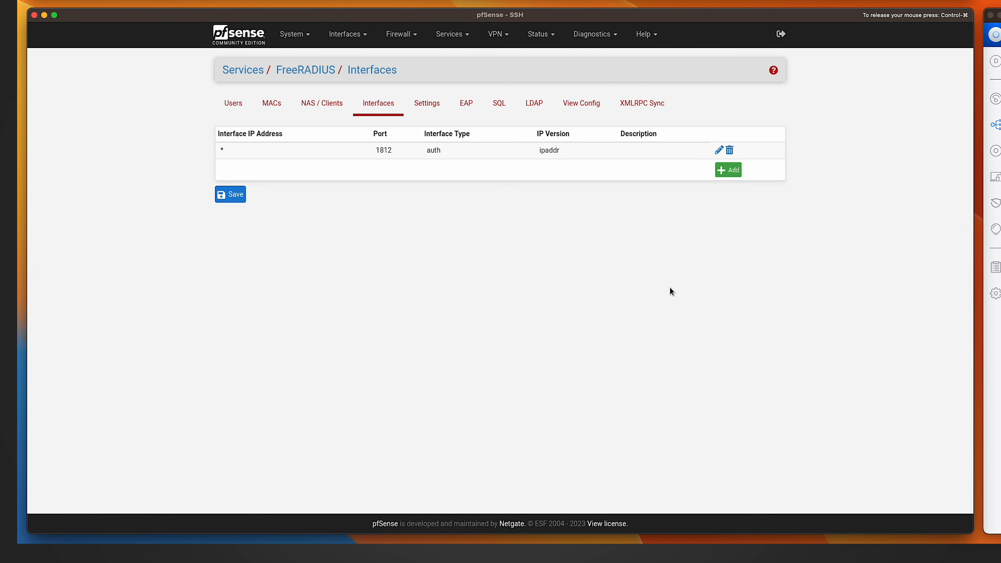
Create an internal certificate authority named MyLLC CA with common name myllc-ca.
left_click(296, 36)
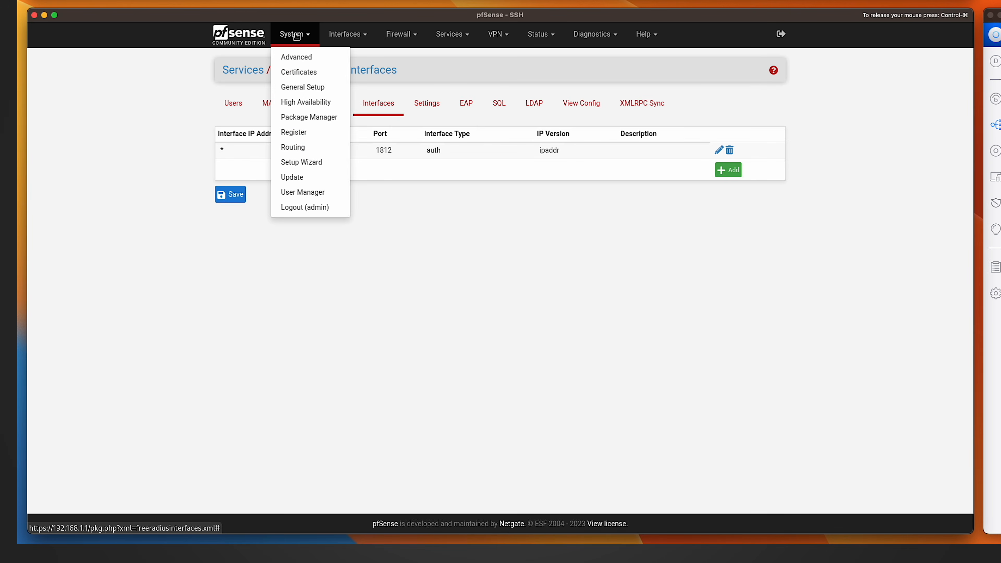
left_click(299, 71)
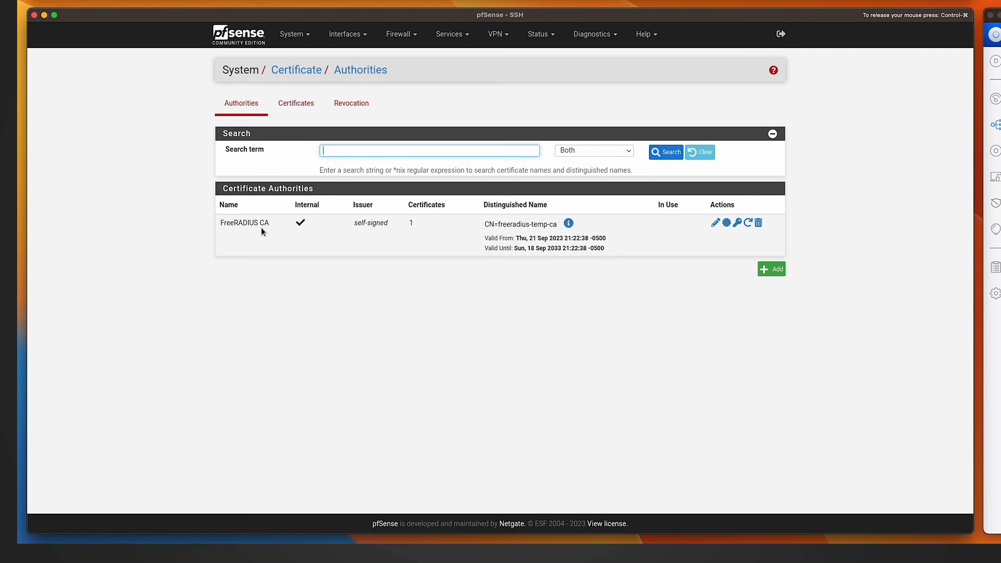
left_click(772, 270)
type("MyLLC CA")
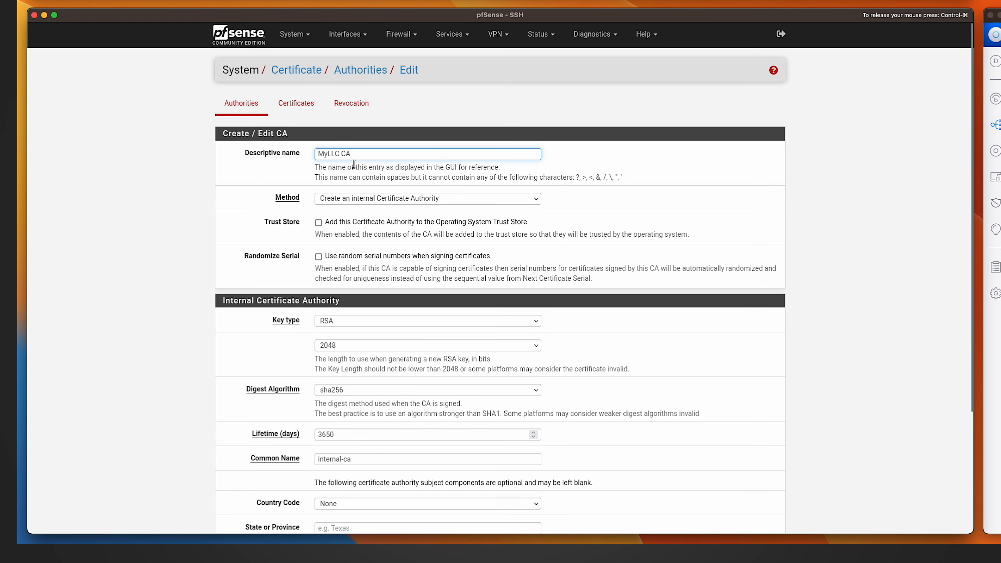
scroll(354, 163, "down", 4)
triple_click(317, 309)
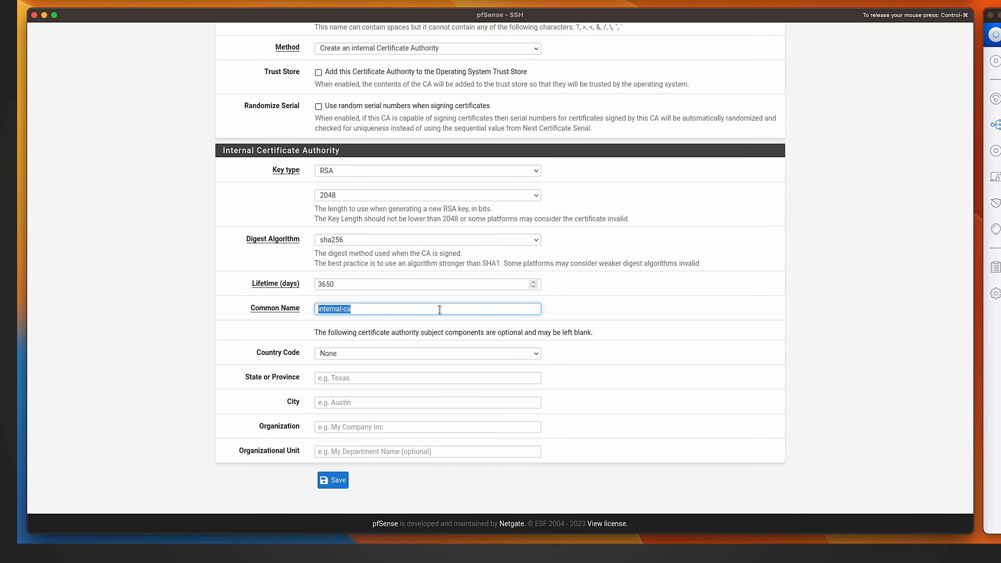
type("myllc-ca")
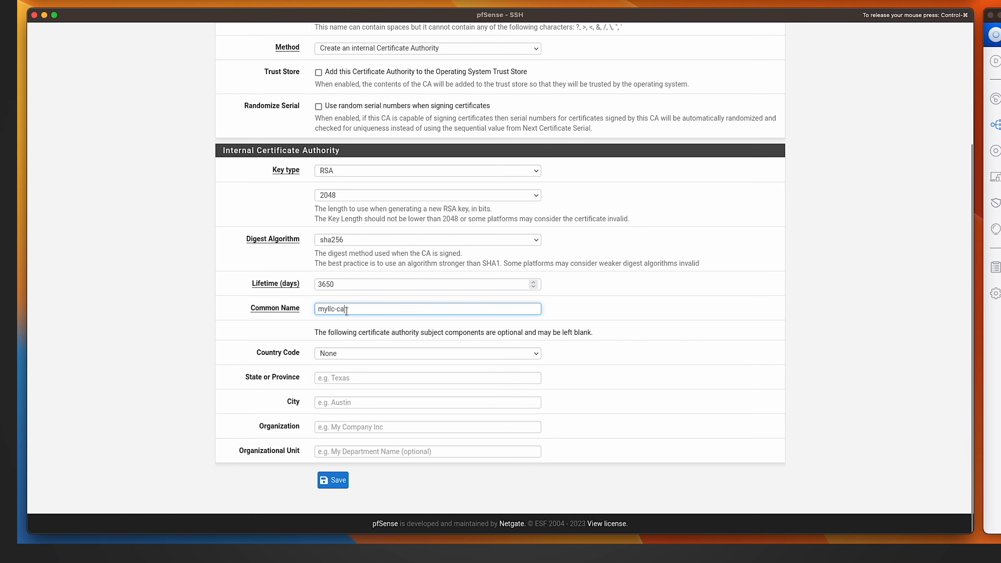
scroll(463, 327, "up", 4)
scroll(463, 327, "down", 4)
left_click(332, 481)
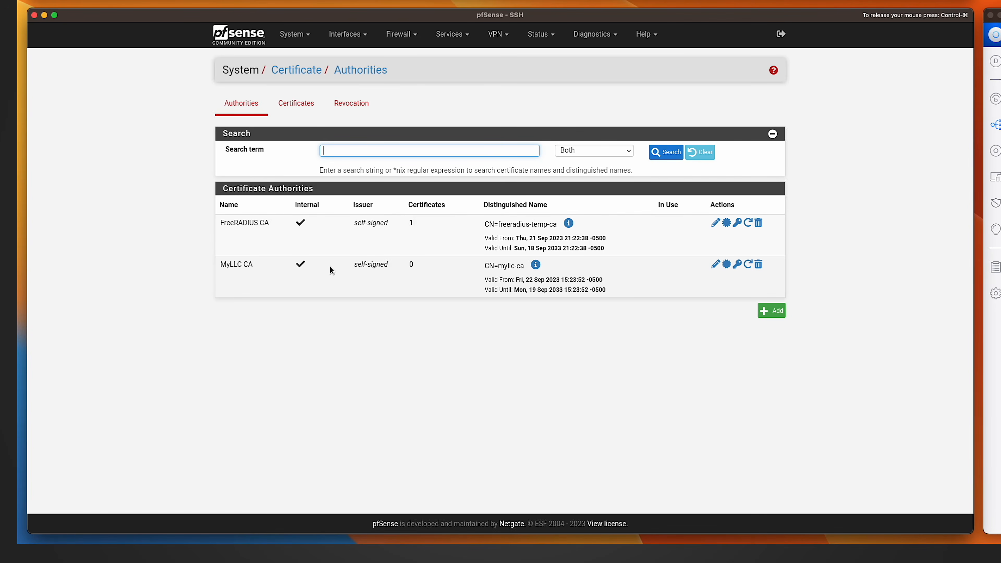
Start a new internal certificate named MyLLC Server-Certificate, signed by the MyLLC CA authority.
left_click(297, 104)
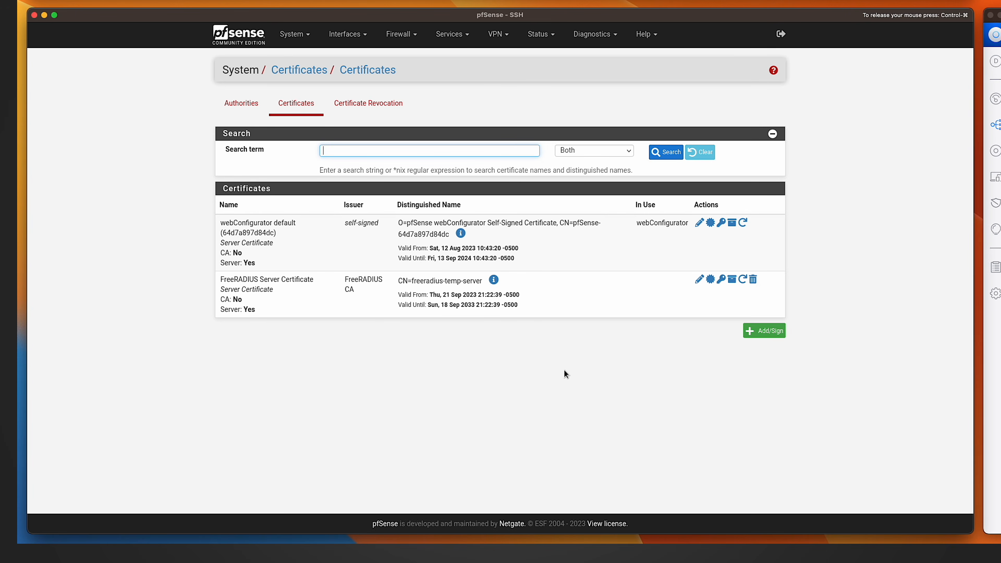
left_click(763, 330)
left_click(389, 181)
type("MyLLC Server-Certificate")
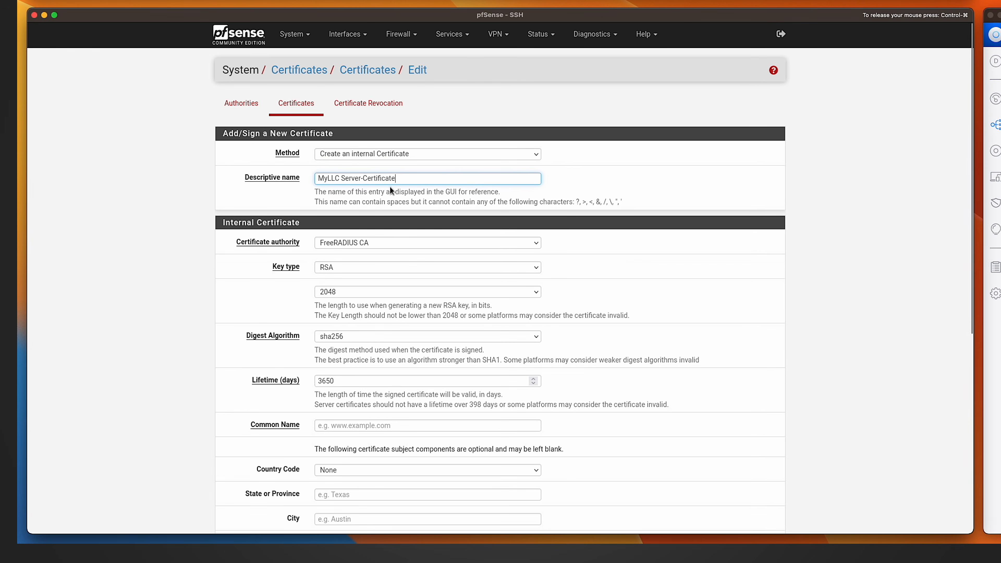
left_click(381, 242)
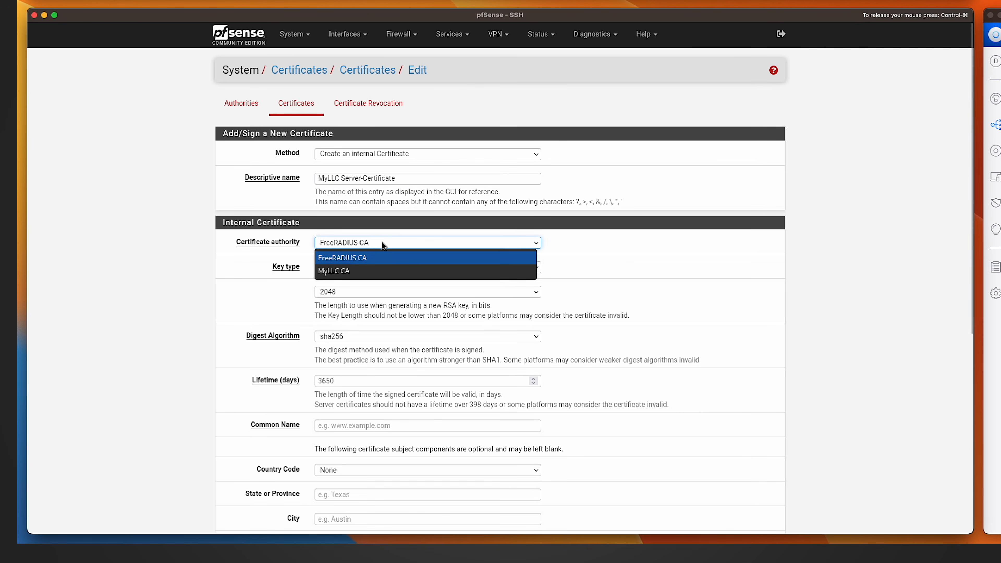
left_click(358, 271)
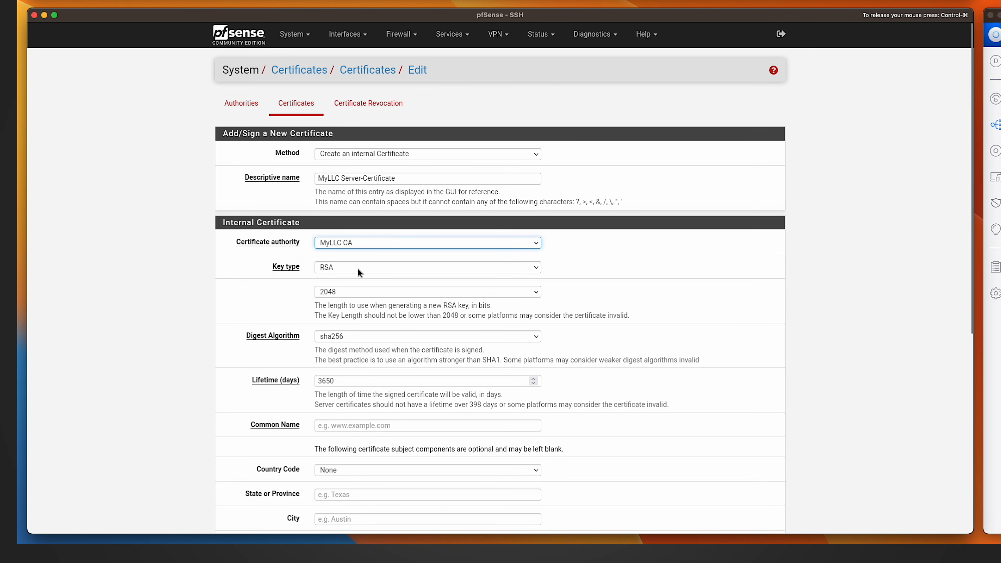
Set the certificate type to Server Certificate and the common name to myllc_online, then save the certificate.
scroll(346, 378, "down", 7)
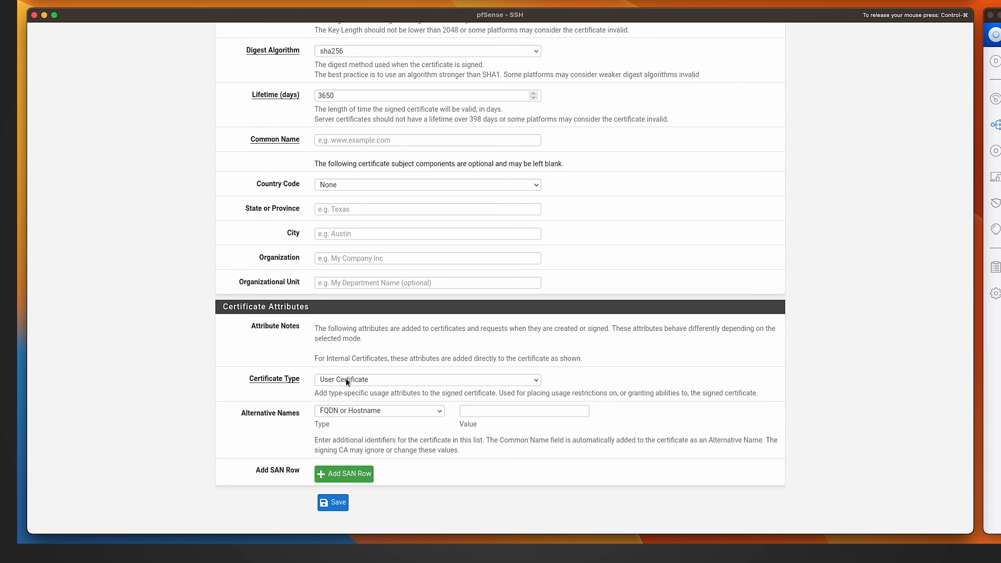
left_click(345, 378)
left_click(344, 392)
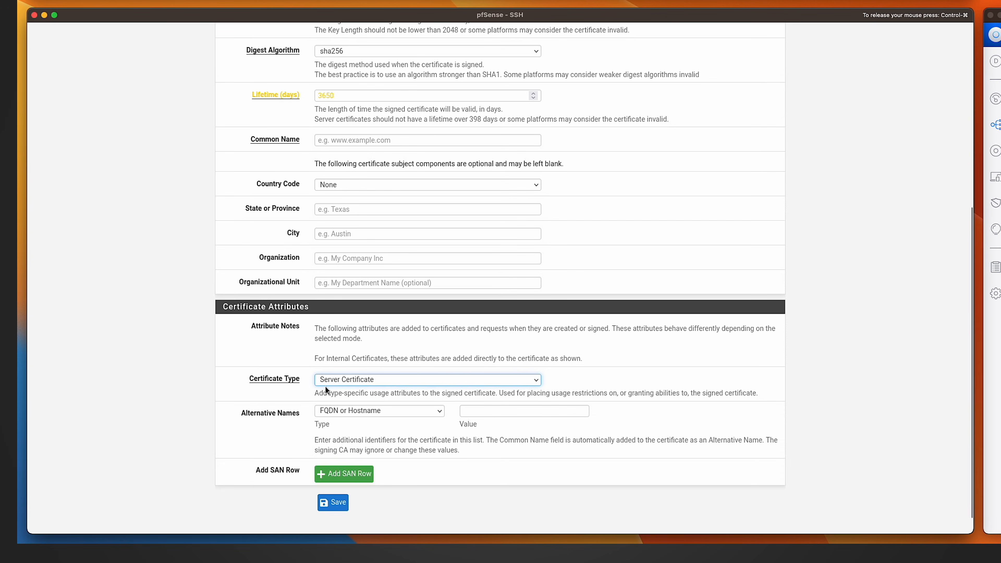
mouse_move(220, 50)
left_click(348, 142)
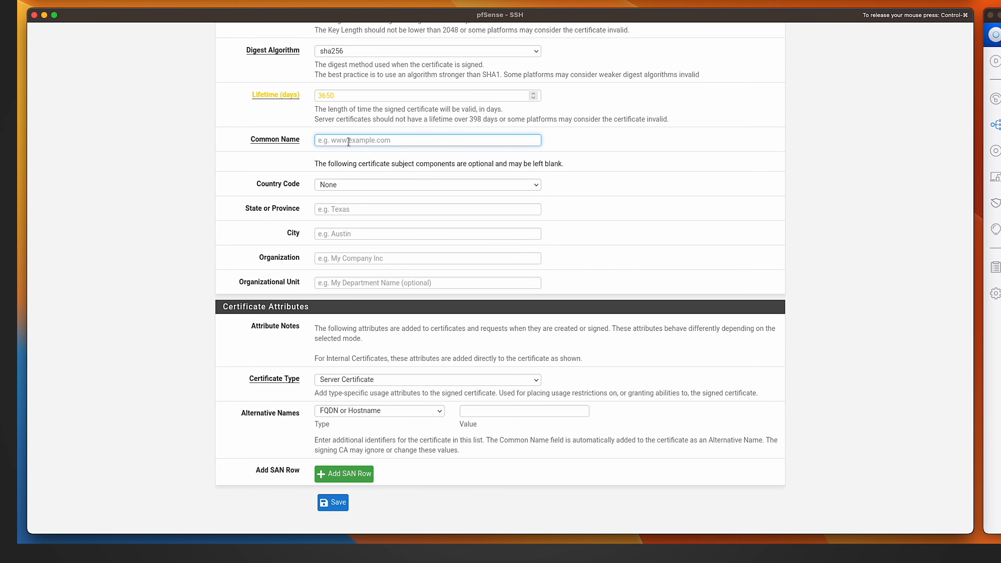
type("my")
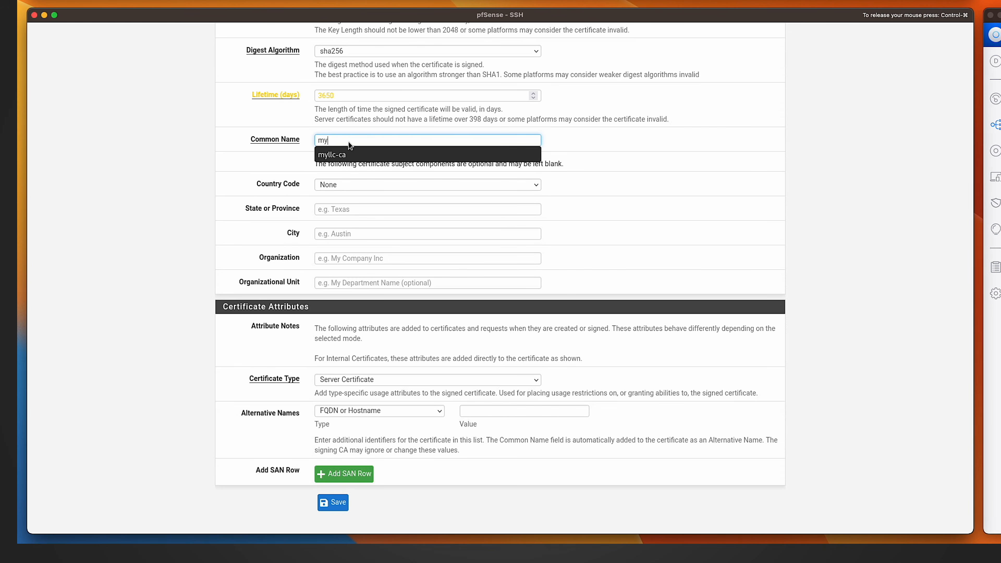
type("llc_online")
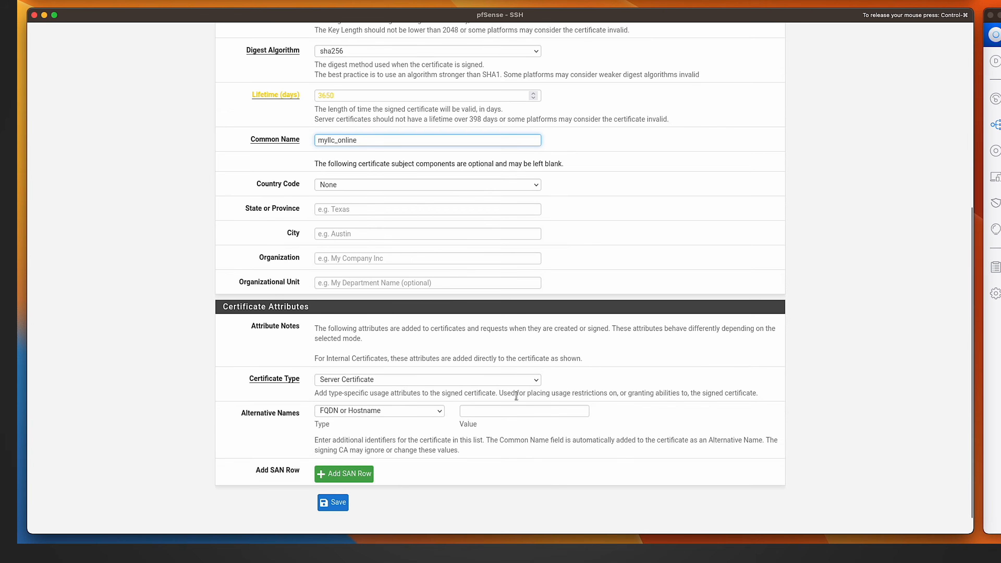
scroll(516, 395, "up", 7)
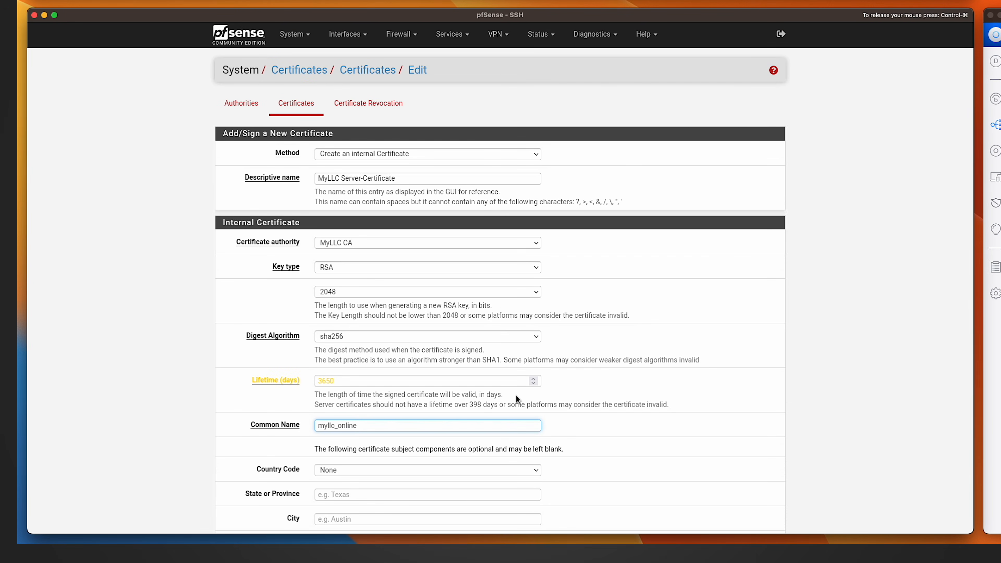
scroll(516, 395, "down", 7)
left_click(333, 480)
Review the certificate authorities and certificates lists.
left_click(238, 149)
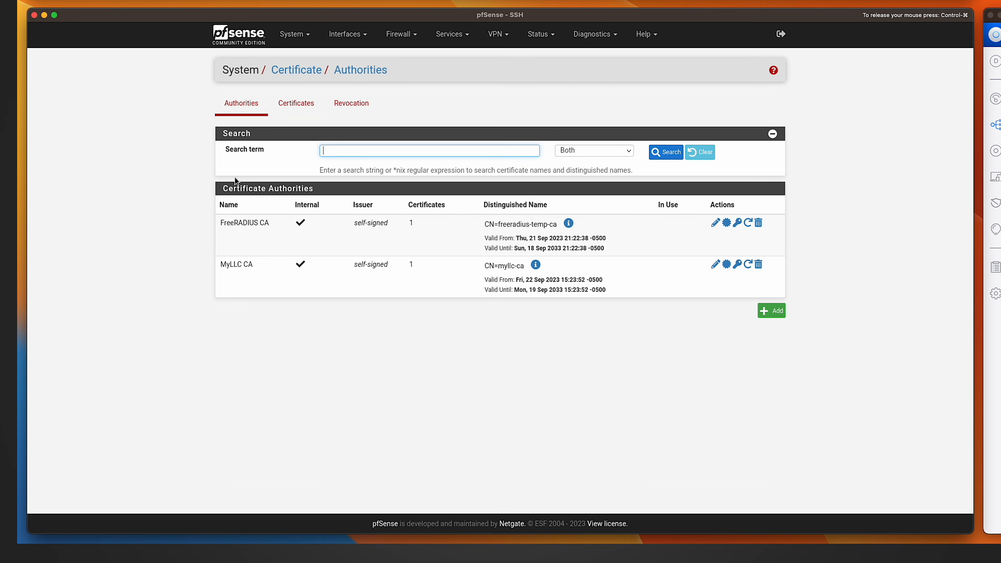
left_click(297, 104)
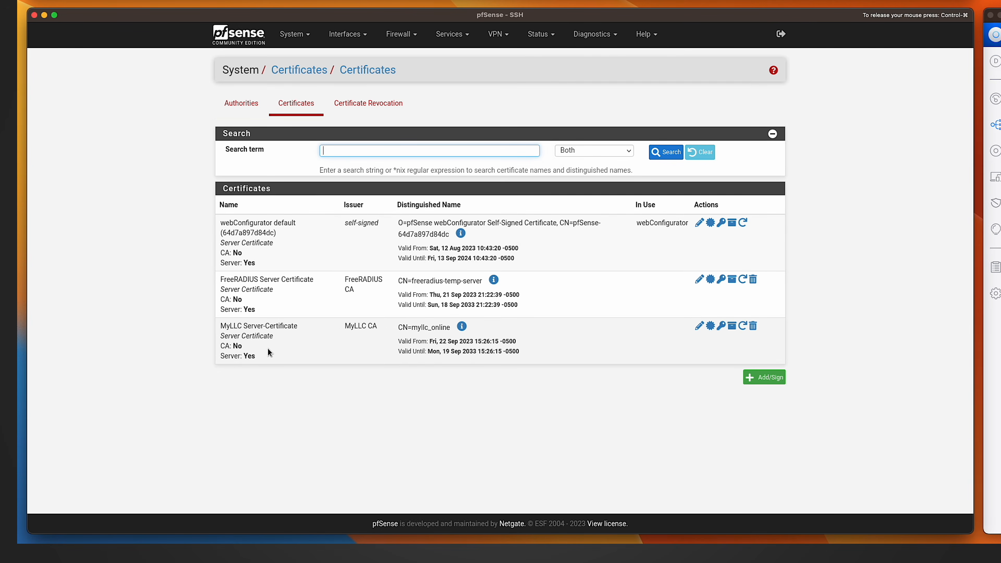
left_click(464, 73)
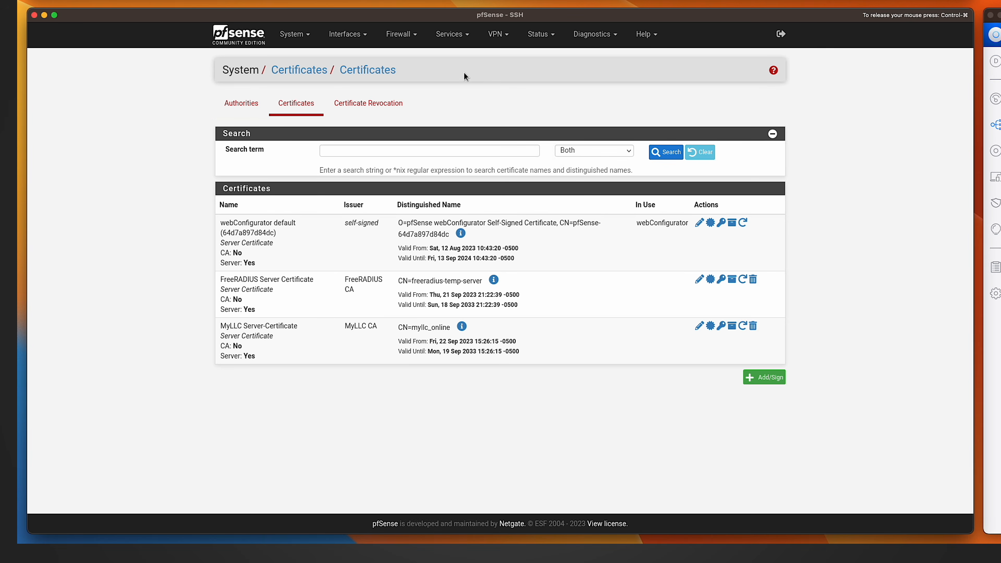
Open the FreeRADIUS EAP settings and set the SSL CA Certificate to MyLLC CA.
left_click(452, 38)
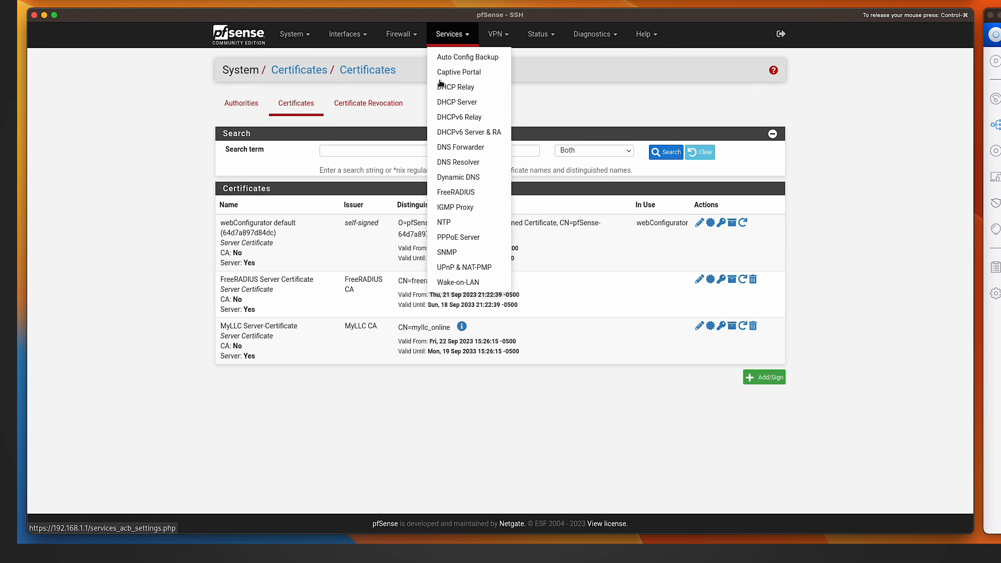
left_click(457, 192)
left_click(459, 110)
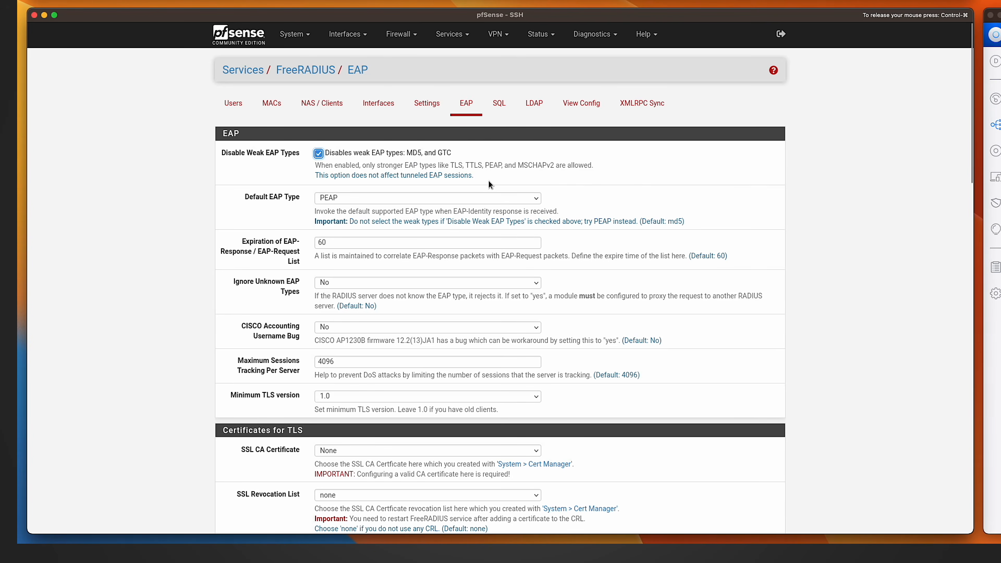
scroll(498, 177, "down", 3)
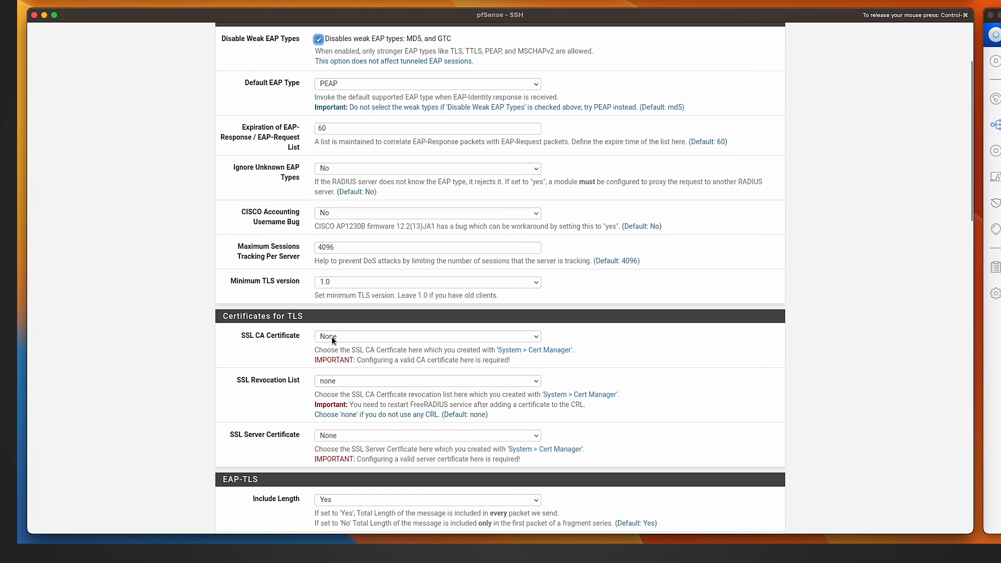
left_click(332, 336)
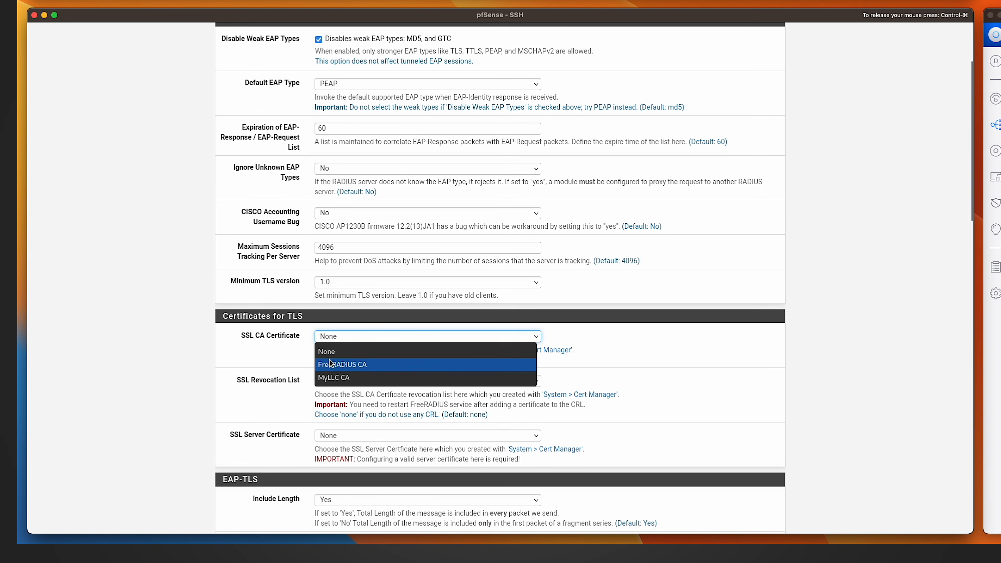
left_click(334, 378)
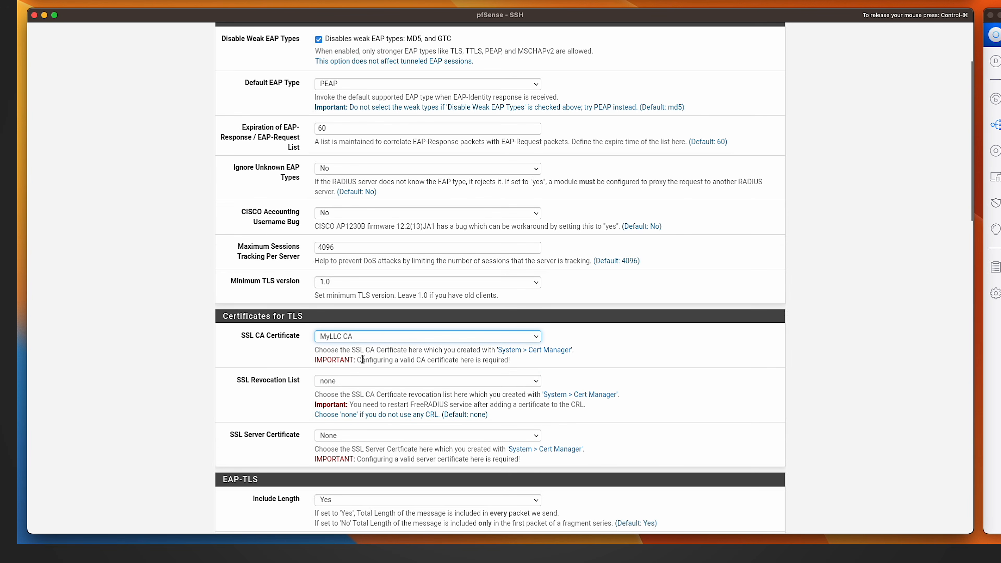
Set the SSL Server Certificate to MyLLC Server-Certificate and save the EAP settings.
scroll(308, 370, "up", 5)
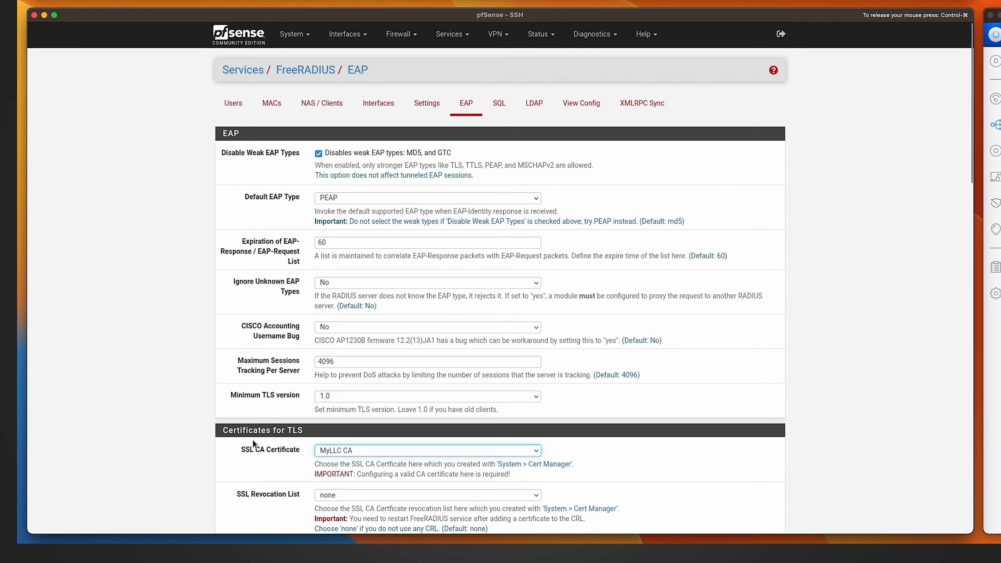
scroll(253, 380, "down", 6)
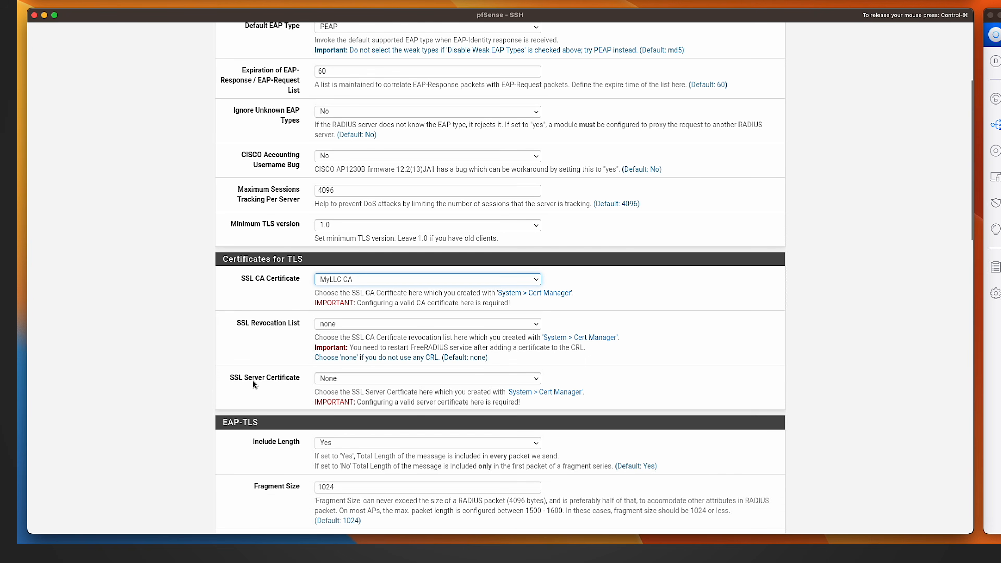
left_click(336, 378)
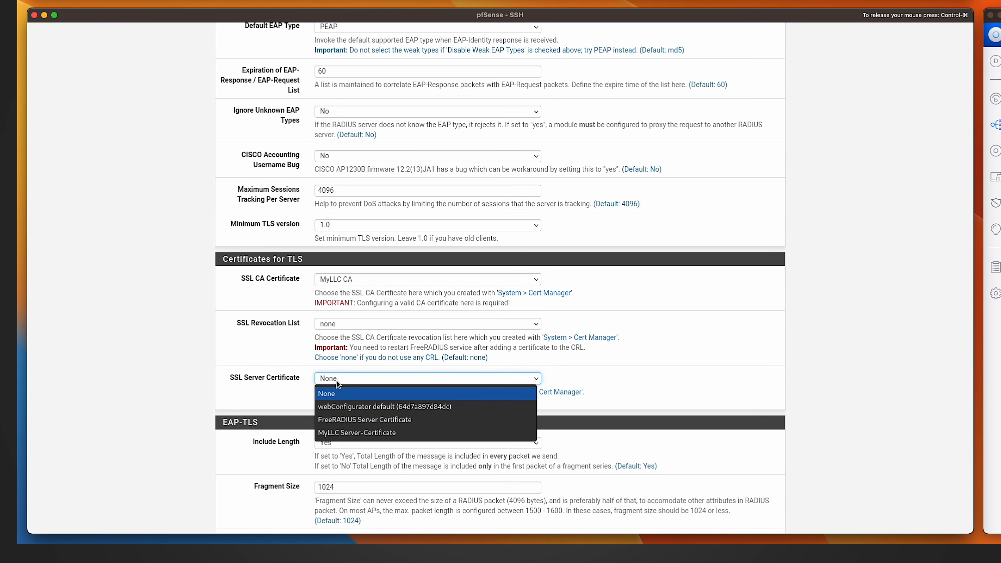
left_click(383, 432)
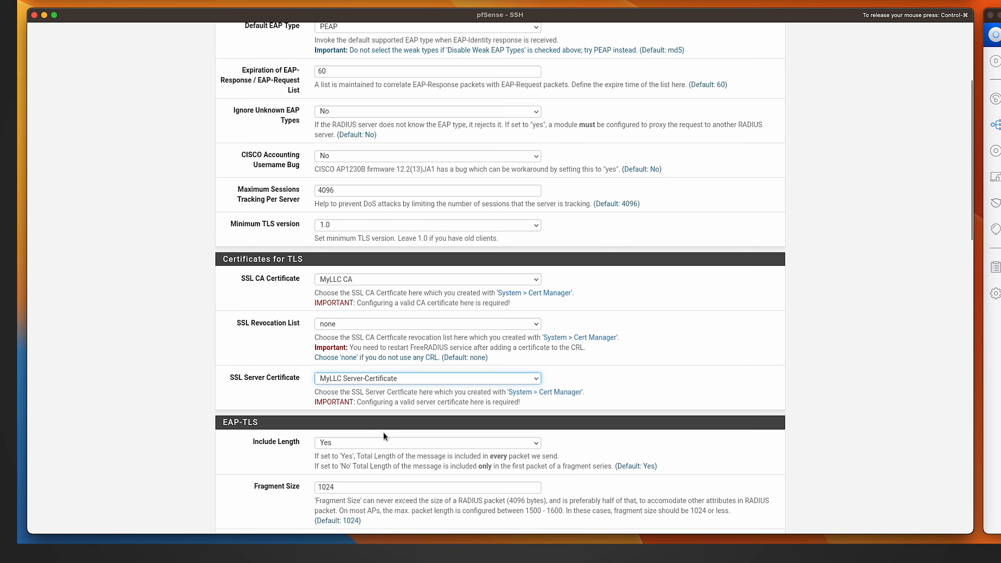
scroll(641, 426, "down", 10)
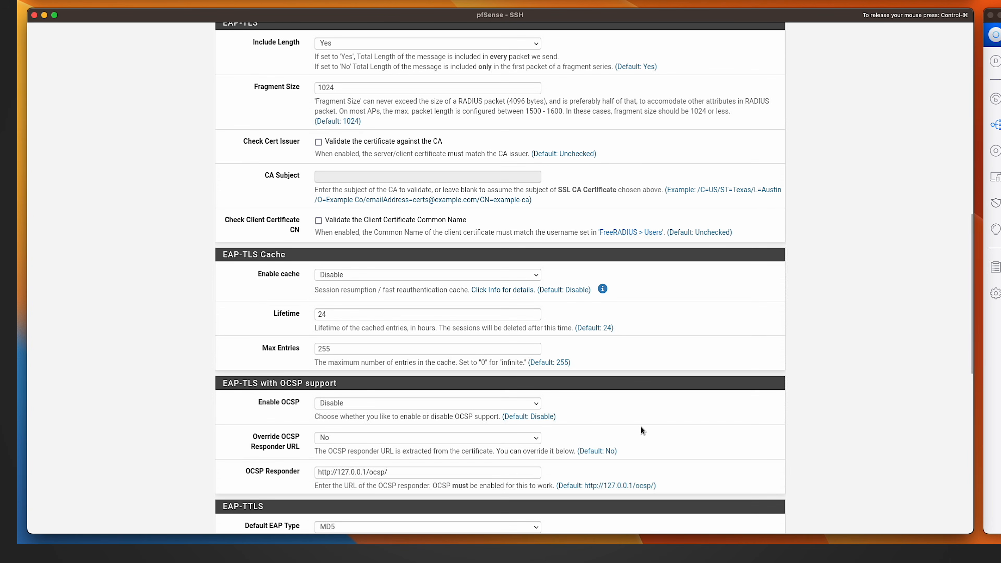
scroll(640, 427, "down", 10)
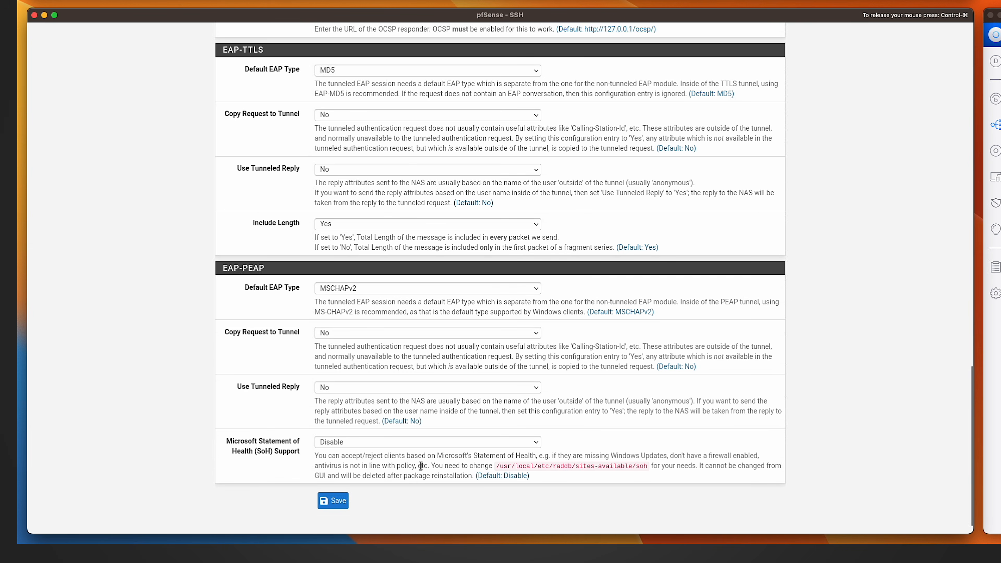
left_click(333, 501)
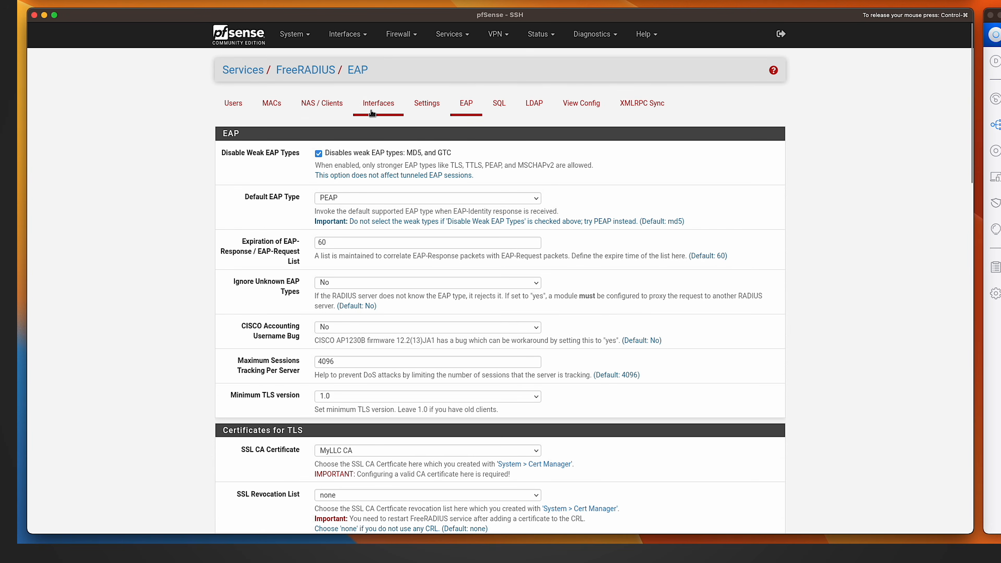
Add a new FreeRADIUS NAS client using the U6-Lite access point's IP address 192.168.1.107.
left_click(322, 109)
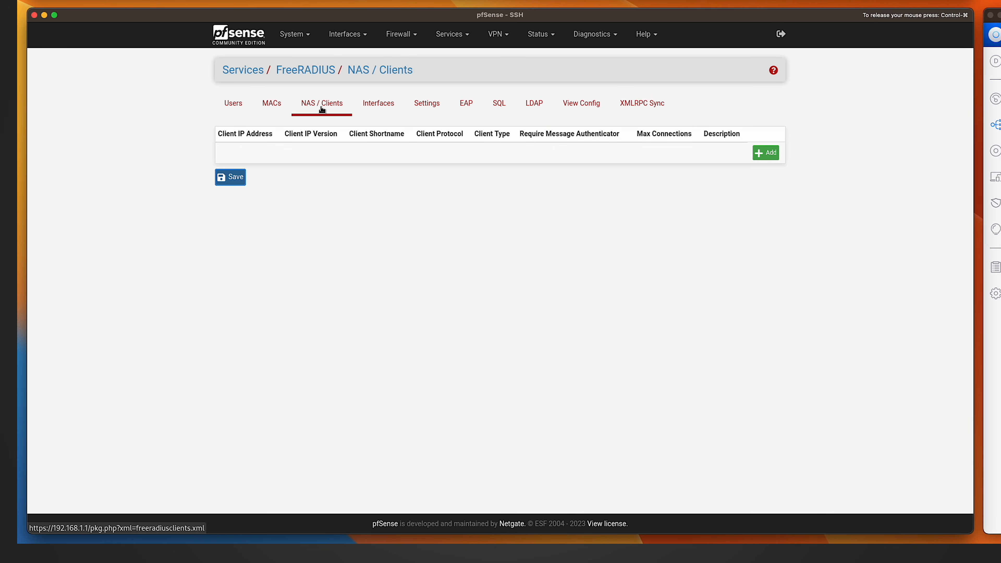
left_click(765, 152)
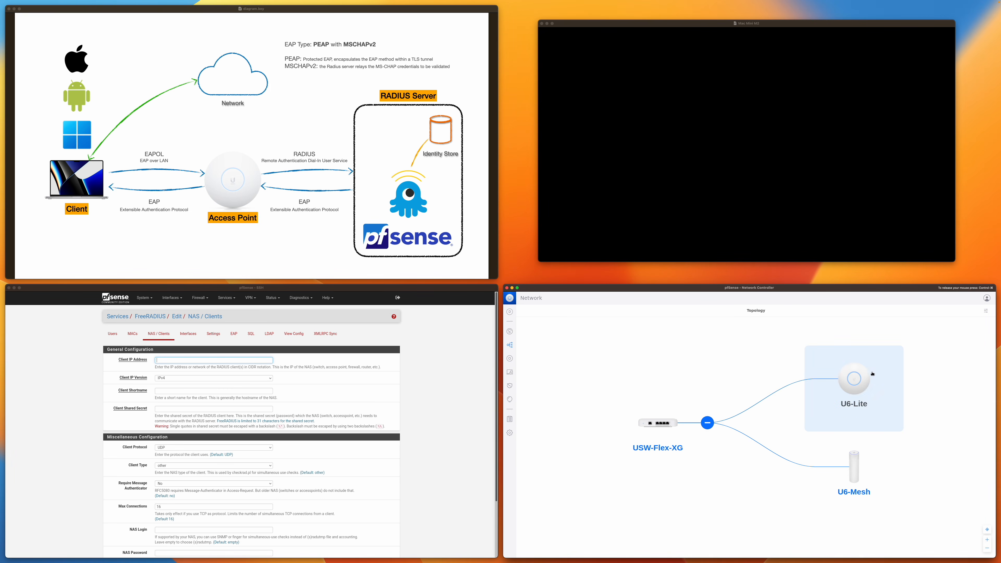
left_click(859, 382)
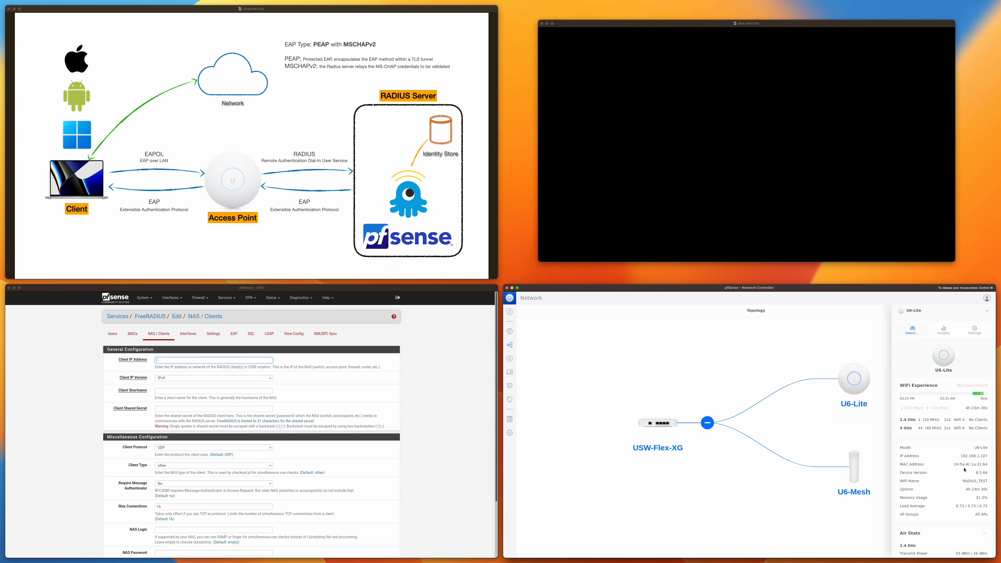
left_click_drag(961, 457, 988, 457)
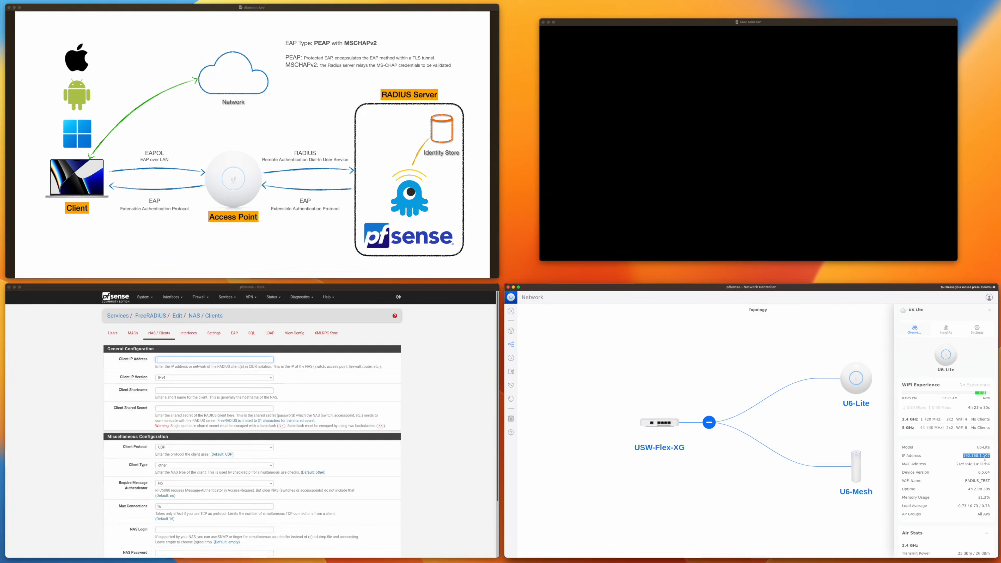
type("192.168.1.107")
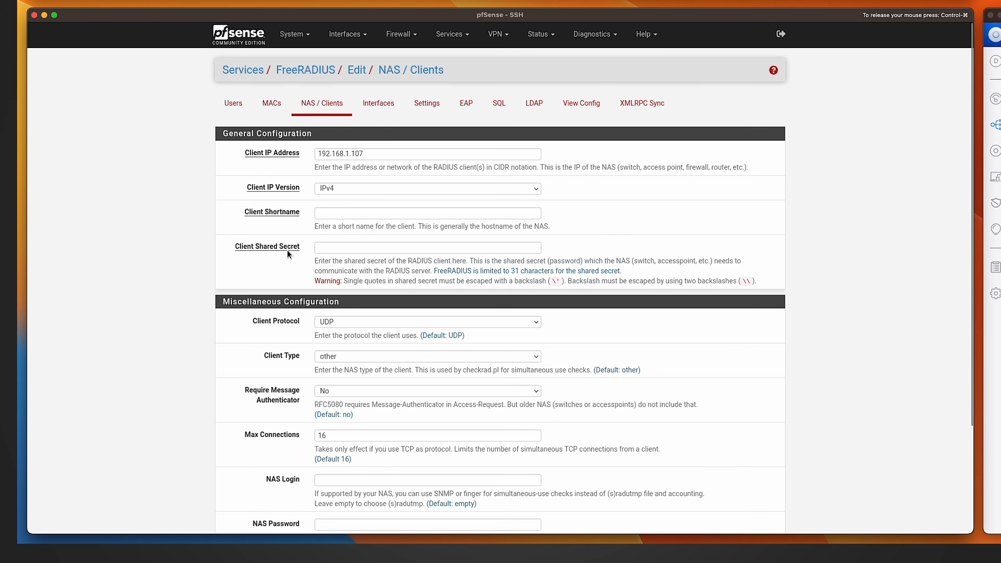
Enter the client shared secret for the NAS client and try to save it.
key("F11")
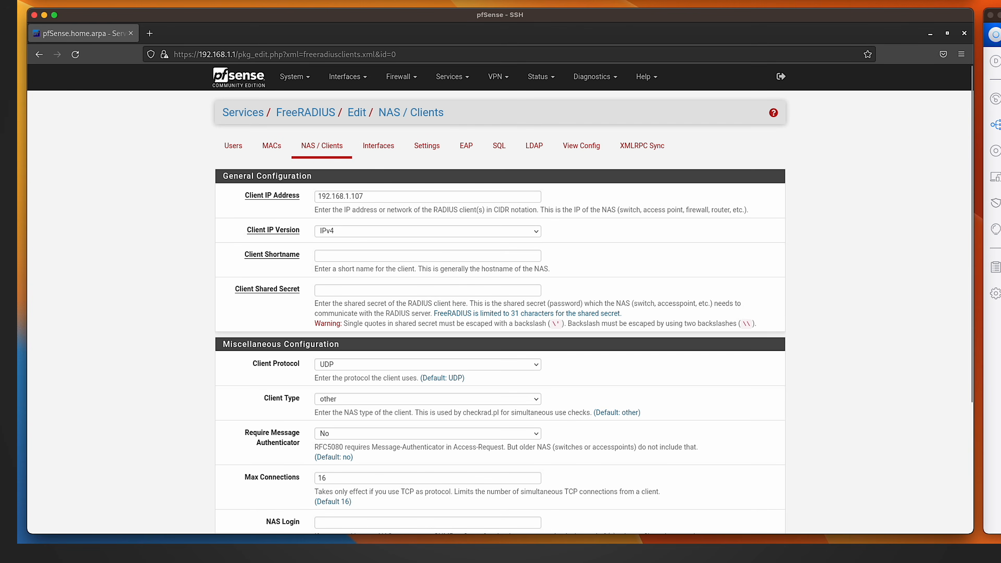
key("F11")
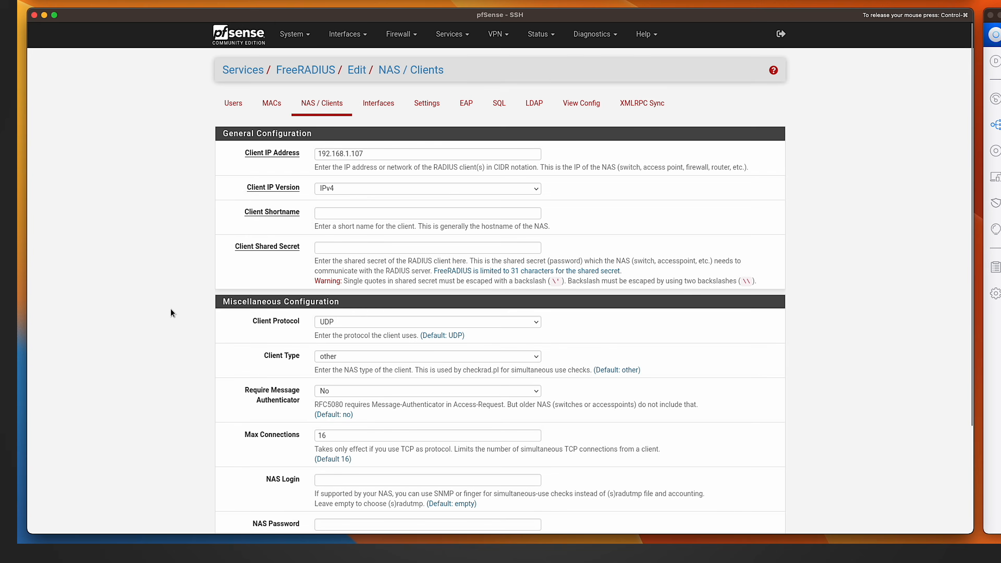
left_click(344, 248)
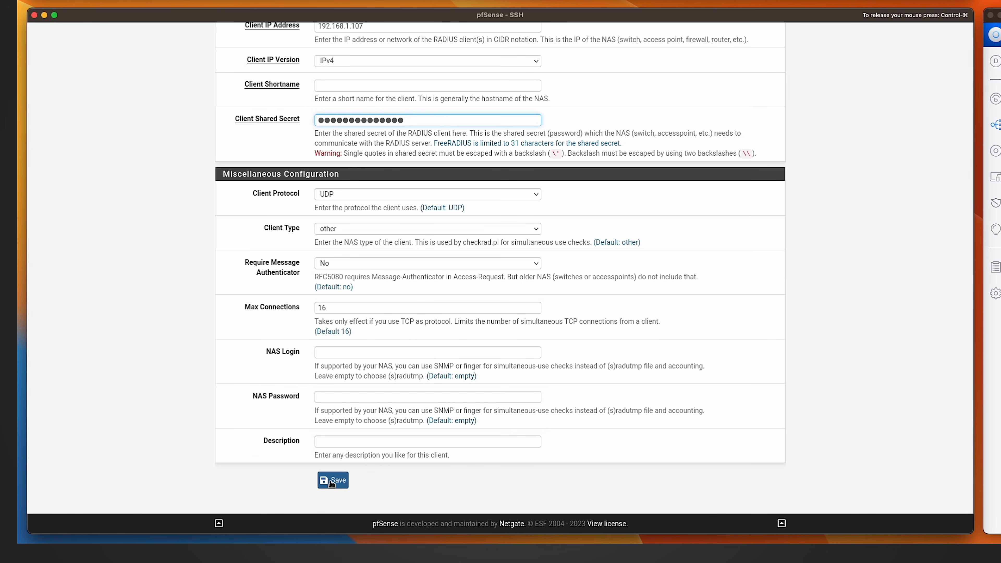
left_click(331, 480)
Set the NAS client's shortname to UniFiAP and save the client.
left_click(341, 269)
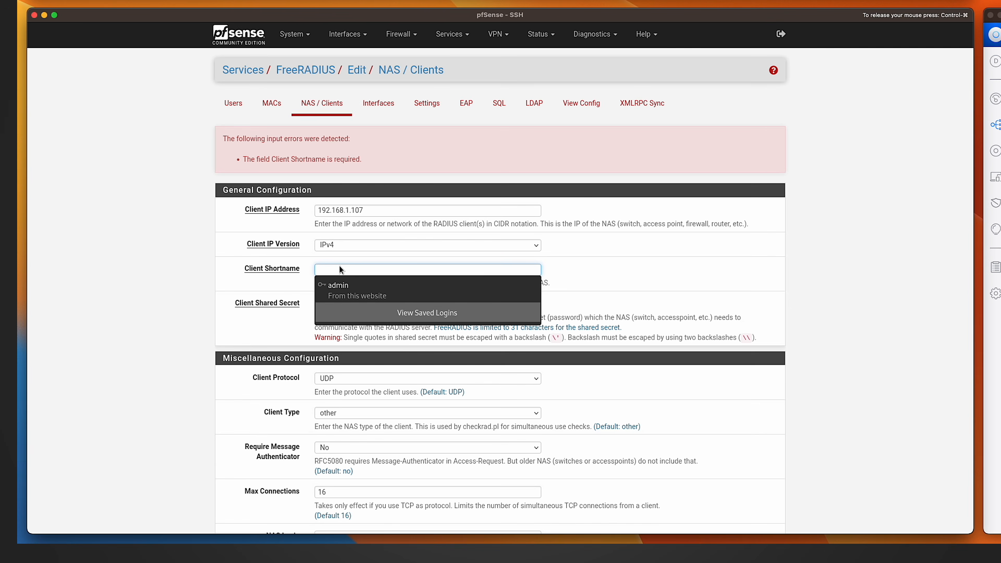
type("UniFi")
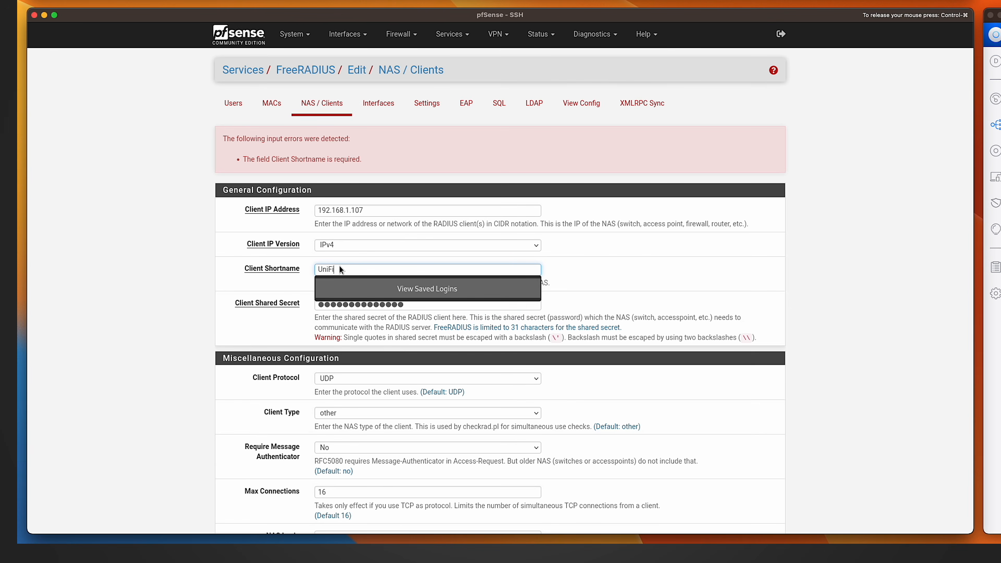
type(" AP")
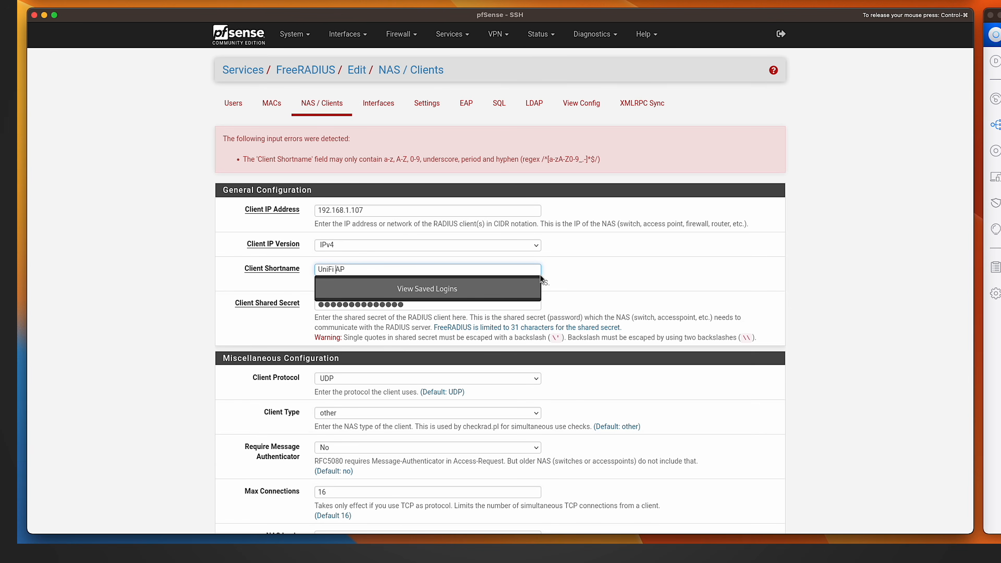
key("BackSpace")
key("Return")
left_click(323, 158)
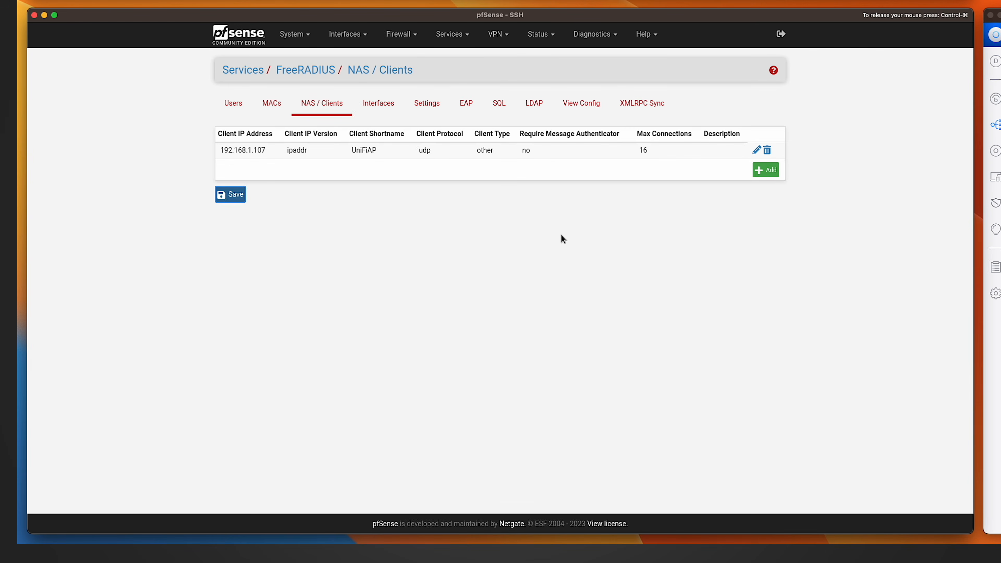
Add a FreeRADIUS user named user1 with a password and save it.
left_click(232, 112)
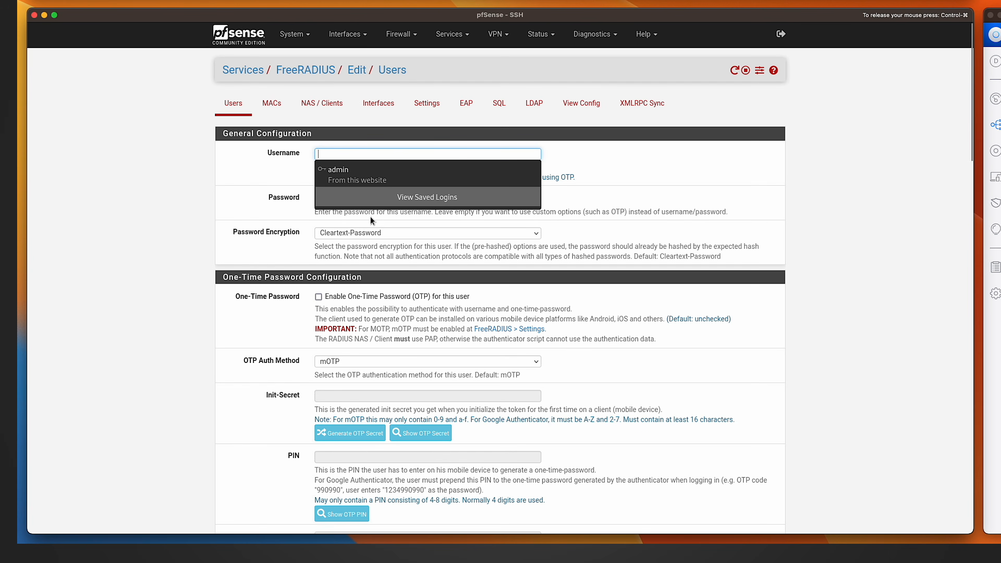
type("user1")
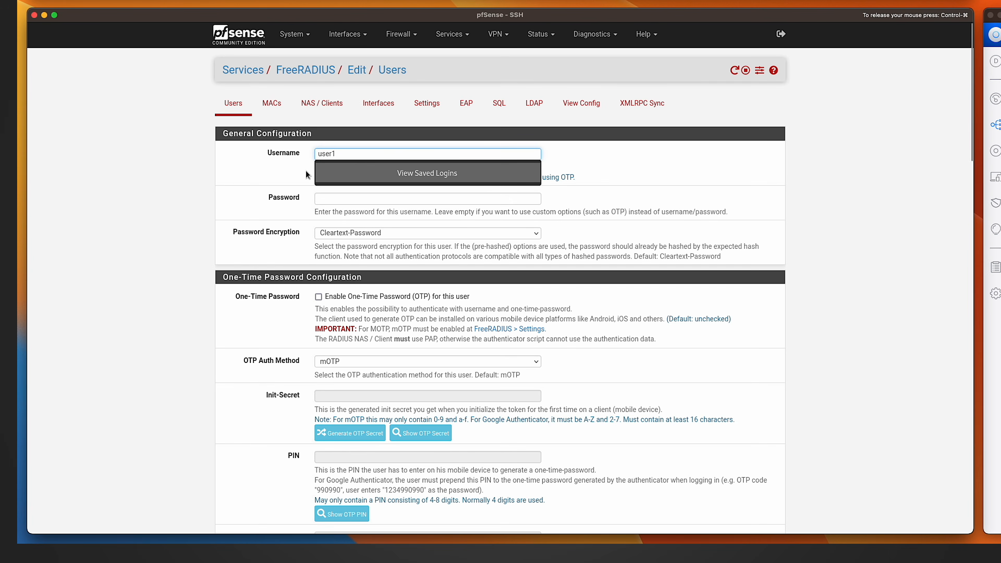
left_click(331, 199)
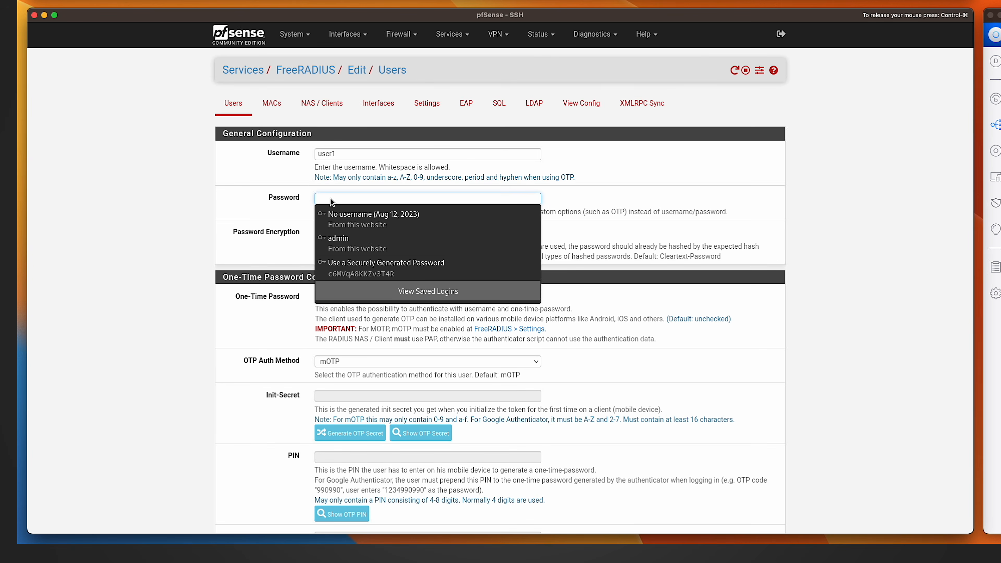
scroll(677, 369, "down", 20)
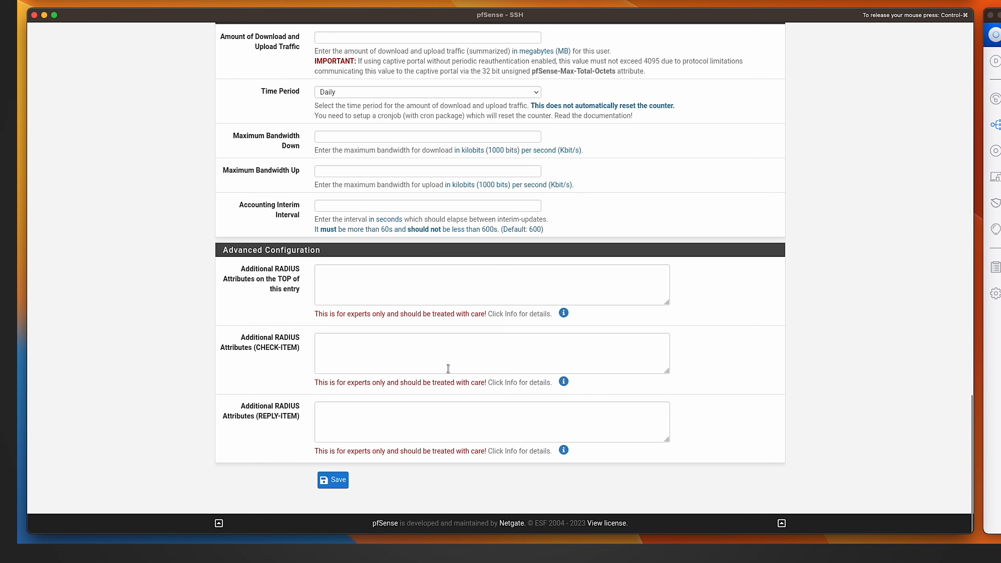
left_click(333, 480)
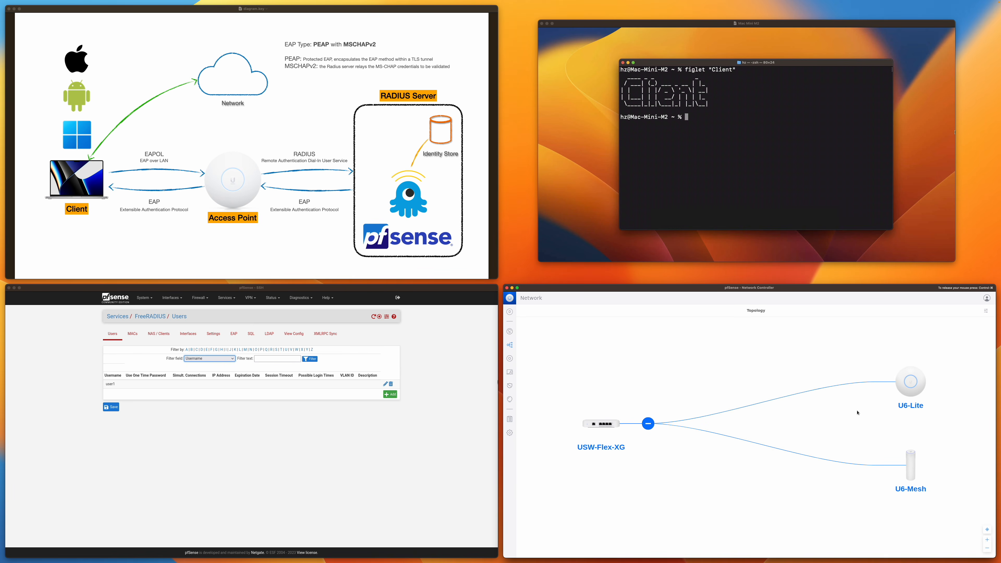
left_click(510, 432)
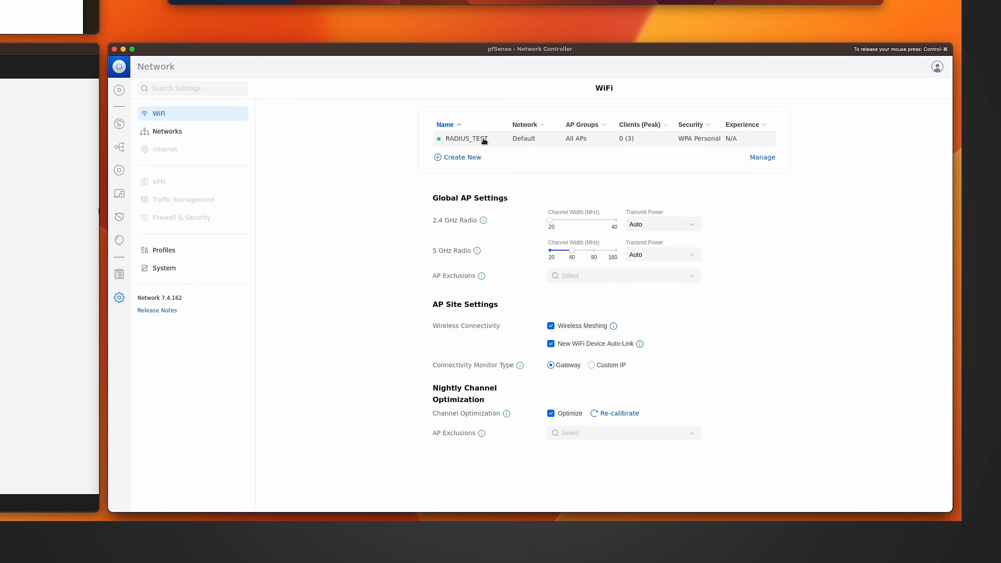
left_click(205, 252)
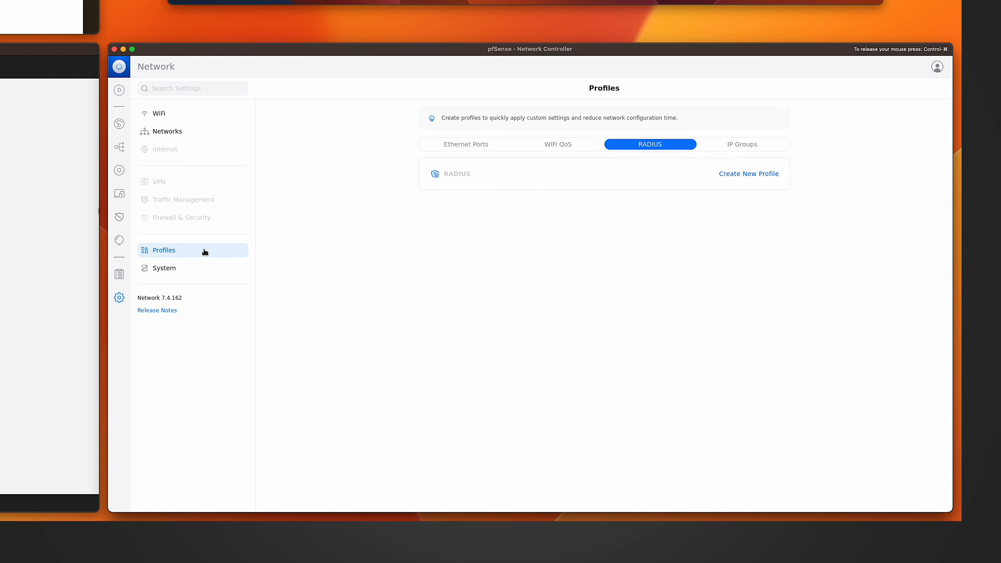
left_click(734, 177)
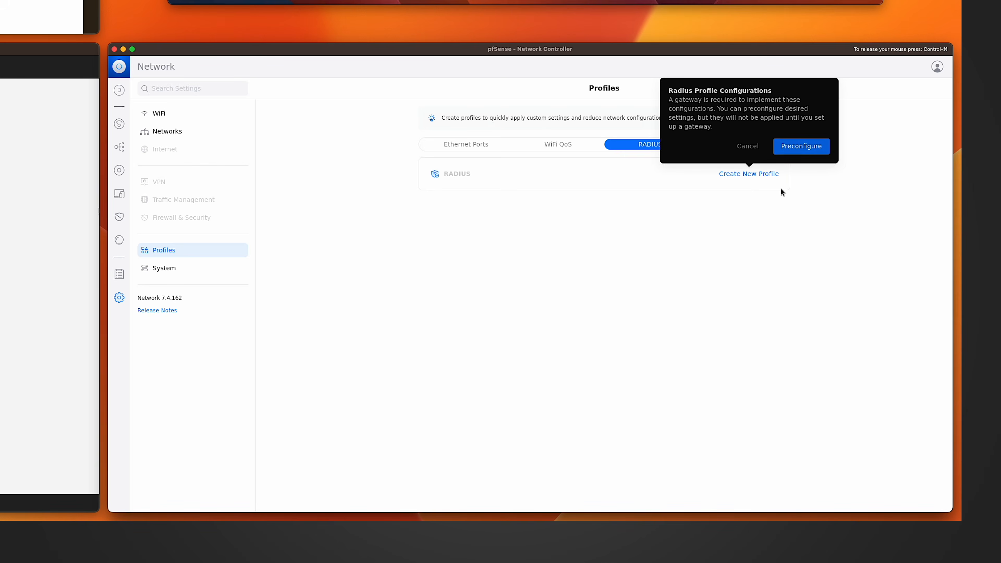
left_click(685, 244)
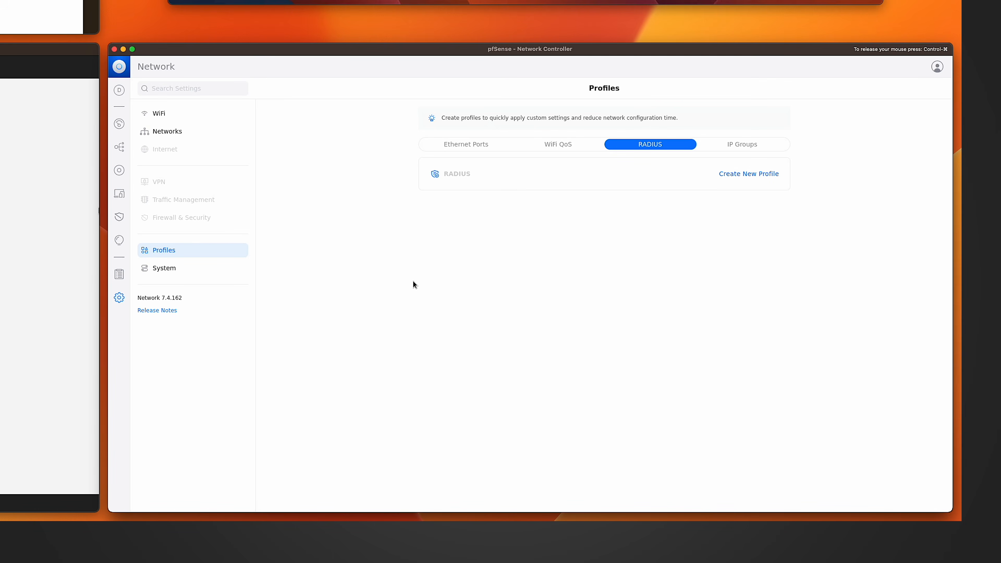
In the UniFi controller's classic settings, create a new RADIUS profile named pfSense.
left_click(118, 299)
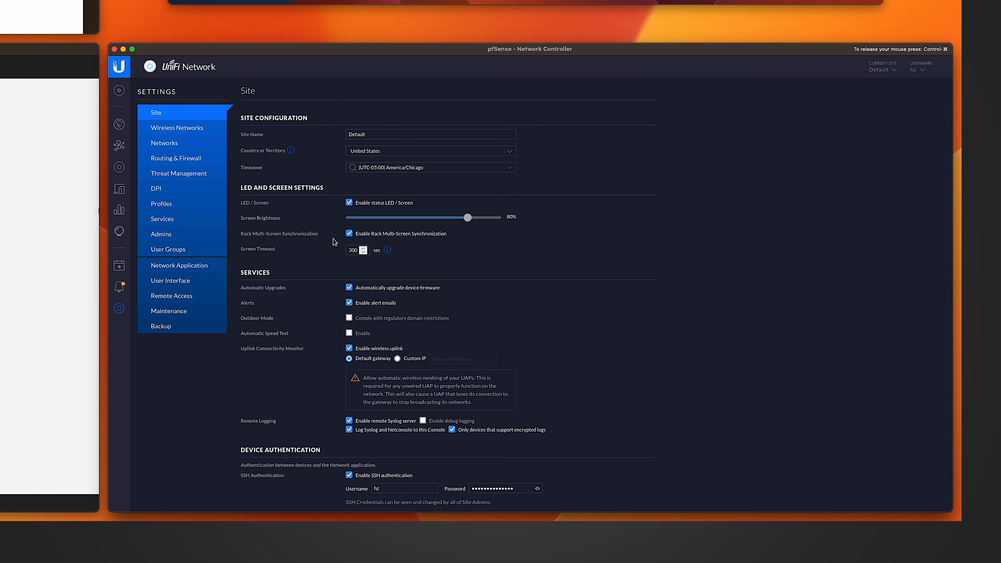
left_click(163, 205)
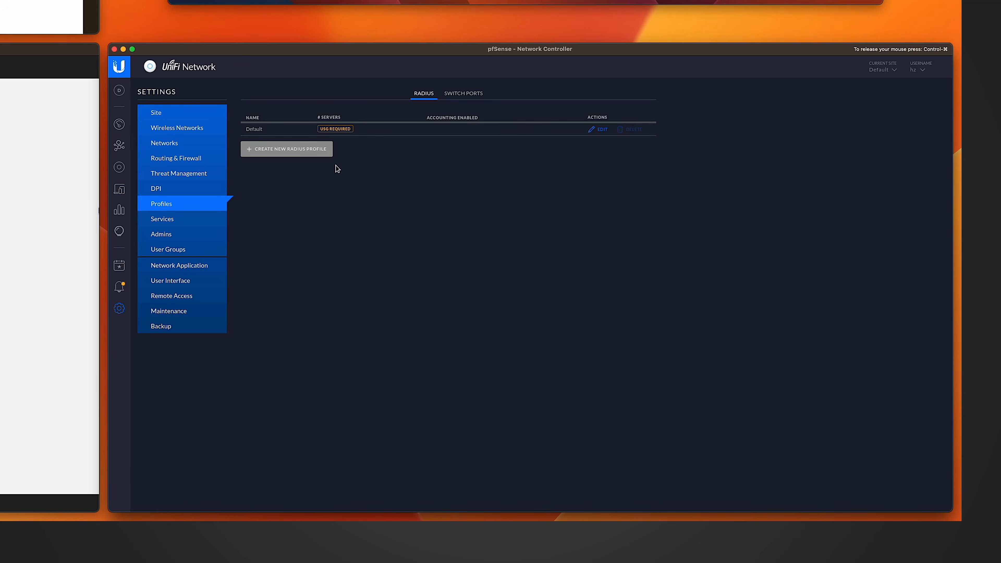
left_click(308, 153)
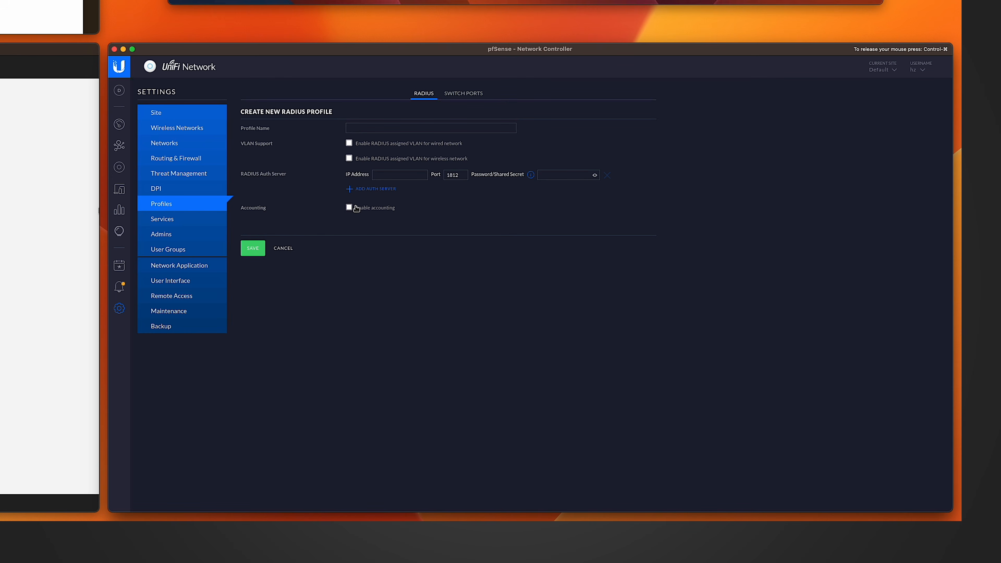
left_click(380, 127)
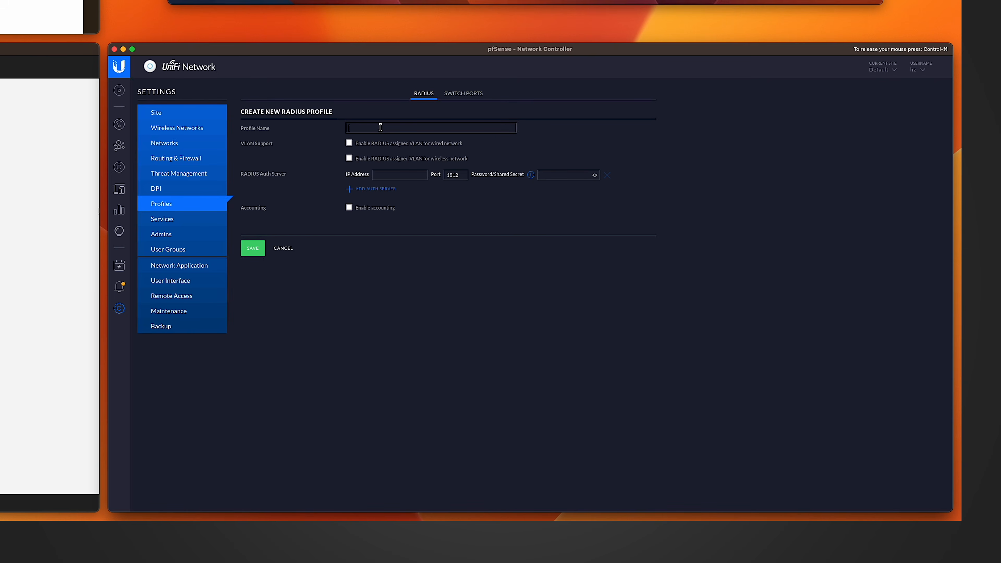
type("pfSense")
Set the profile's RADIUS auth server IP address to 192.168.1.1 on port 1812.
left_click(385, 175)
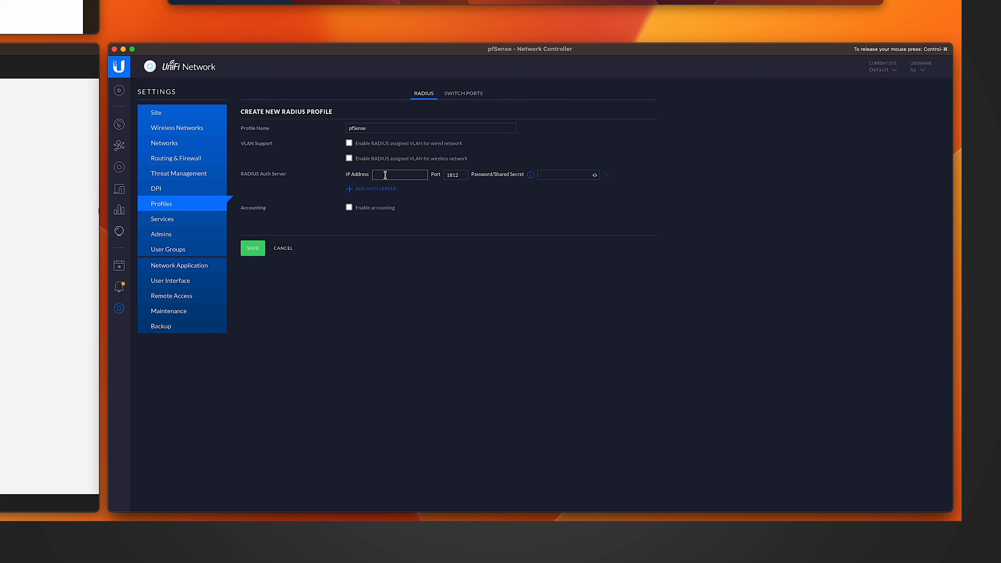
type("192.168.1.1")
left_click(455, 175)
Copy the UniFiAP NAS client's shared secret from pfSense into the profile's shared secret and save the profile.
left_click(251, 453)
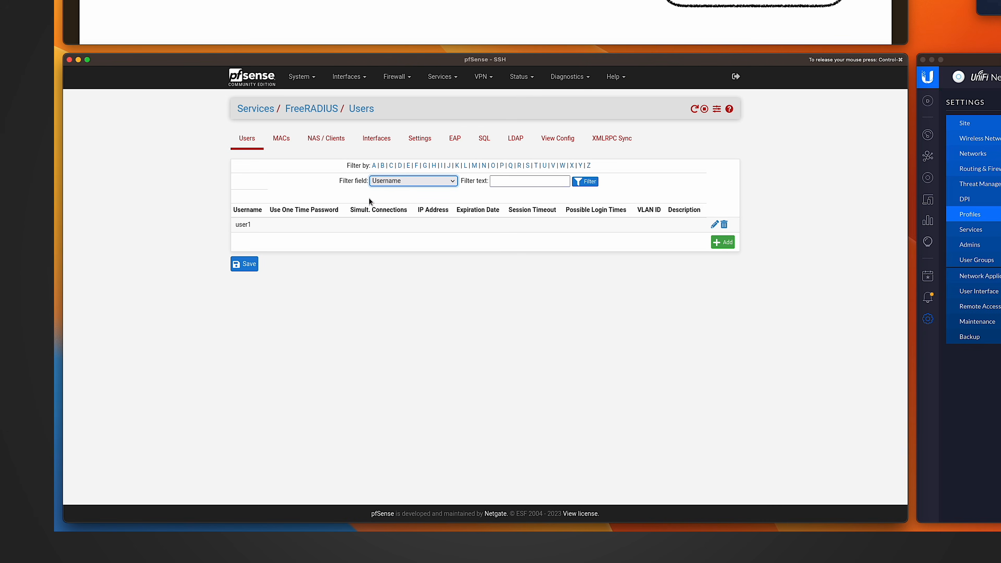
left_click(375, 145)
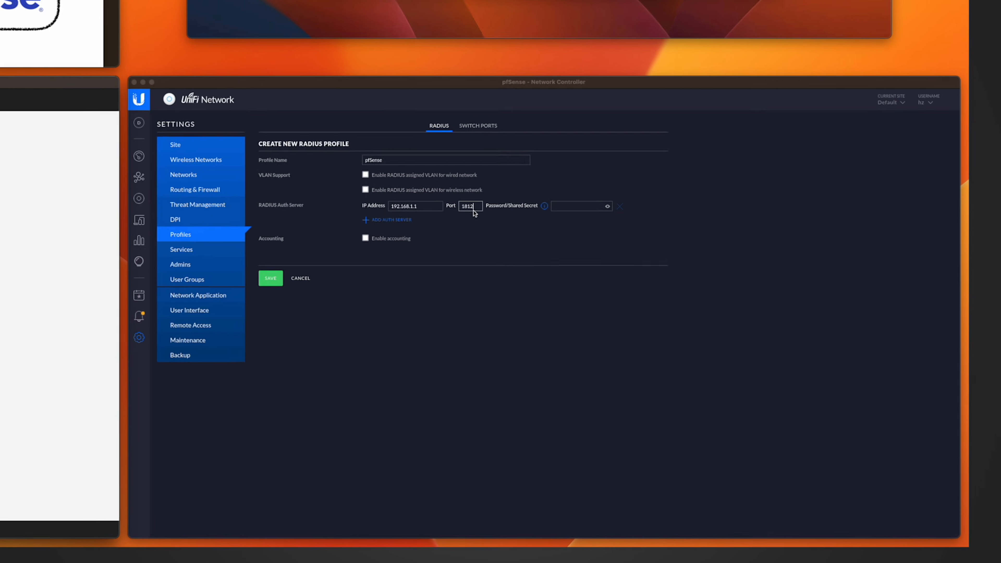
left_click(553, 202)
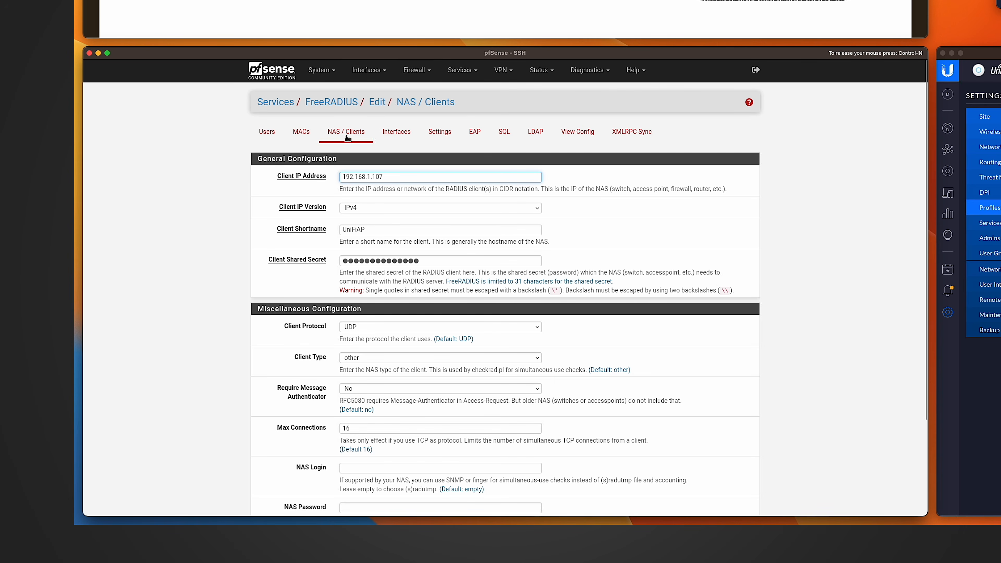
left_click(428, 261)
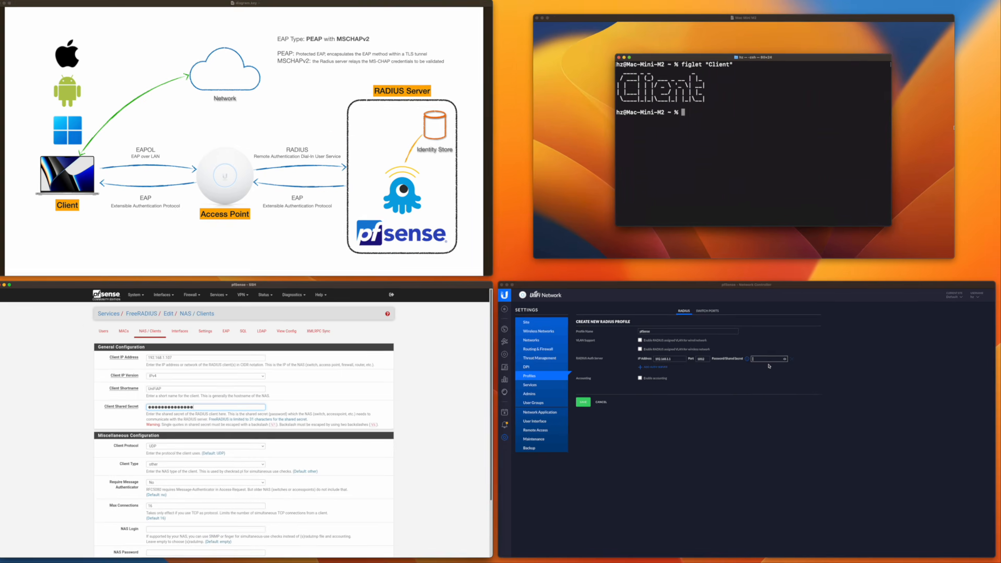
left_click(767, 361)
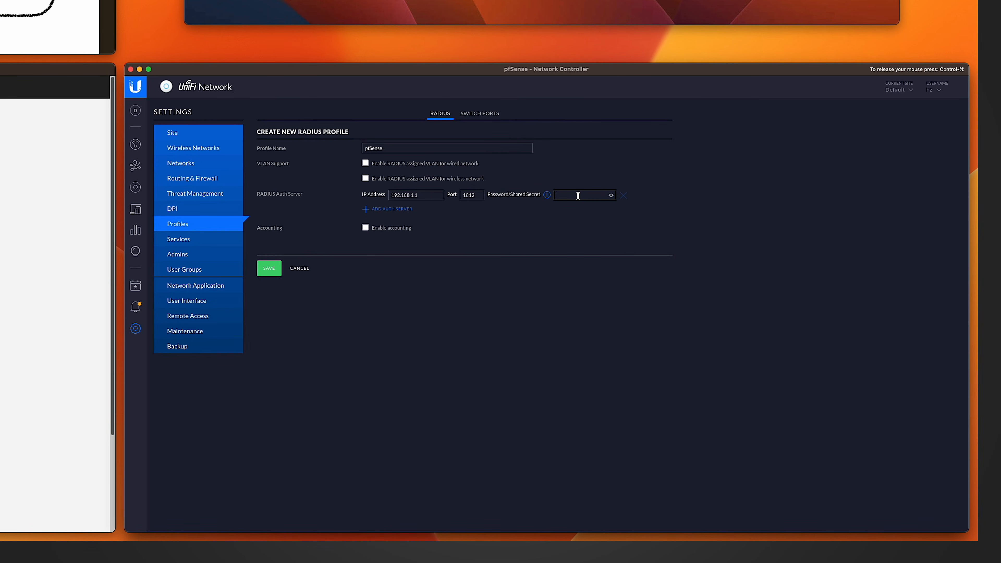
key("ctrl+v")
left_click(271, 269)
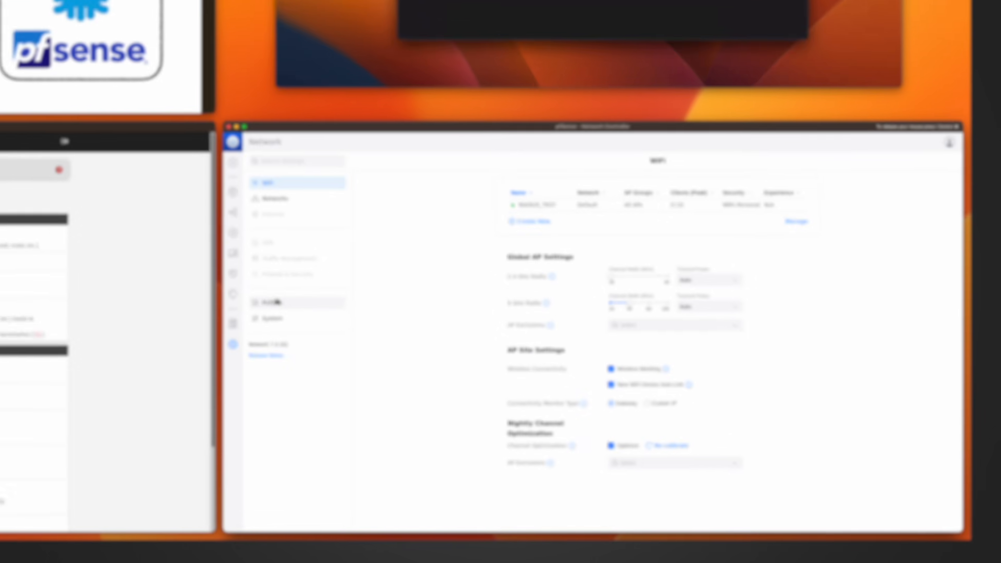
Set the RADIUS_TEST WiFi network's security protocol to WPA2 Enterprise.
left_click(535, 404)
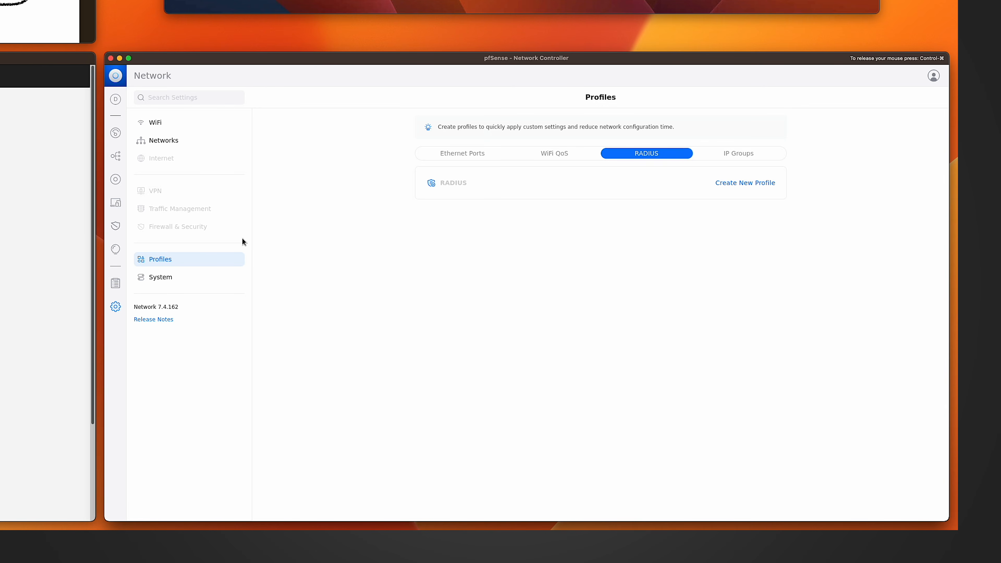
left_click(170, 128)
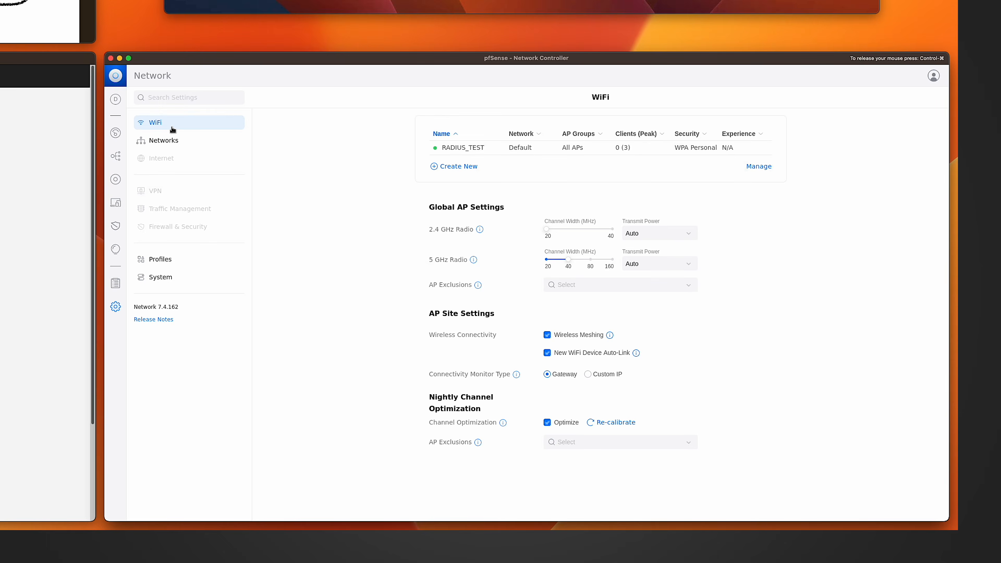
left_click(447, 150)
scroll(649, 370, "down", 5)
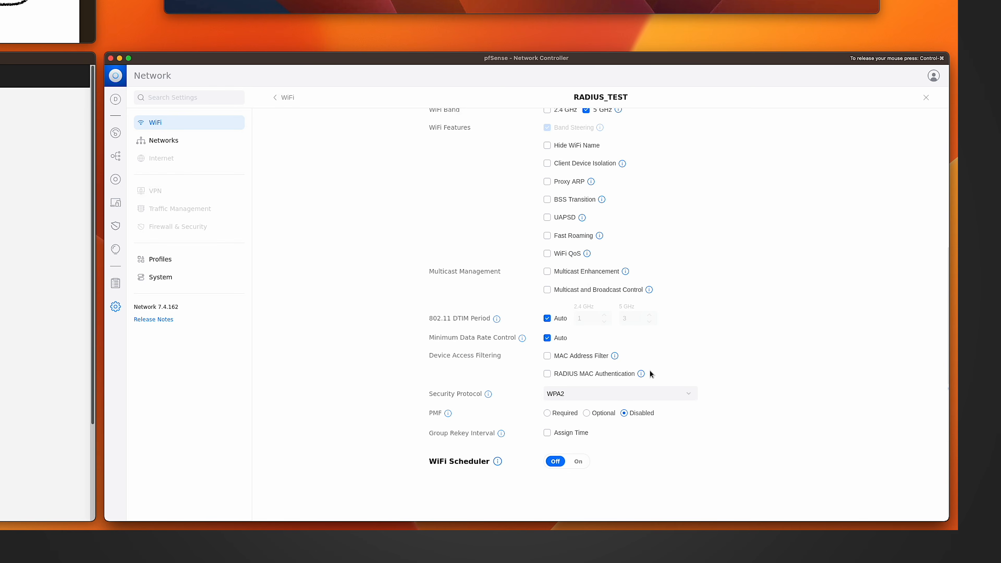
left_click(576, 393)
scroll(599, 441, "down", 2)
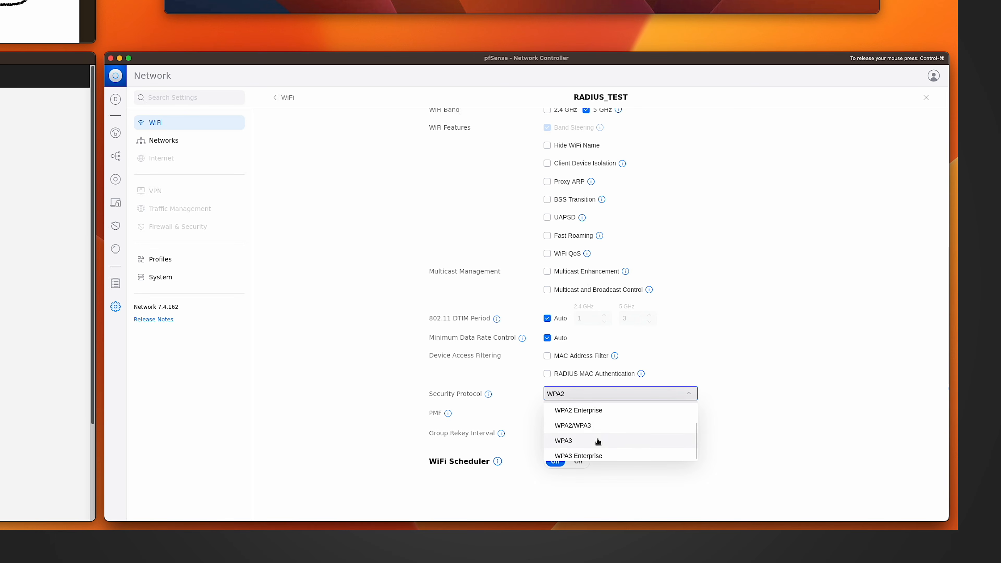
left_click(599, 440)
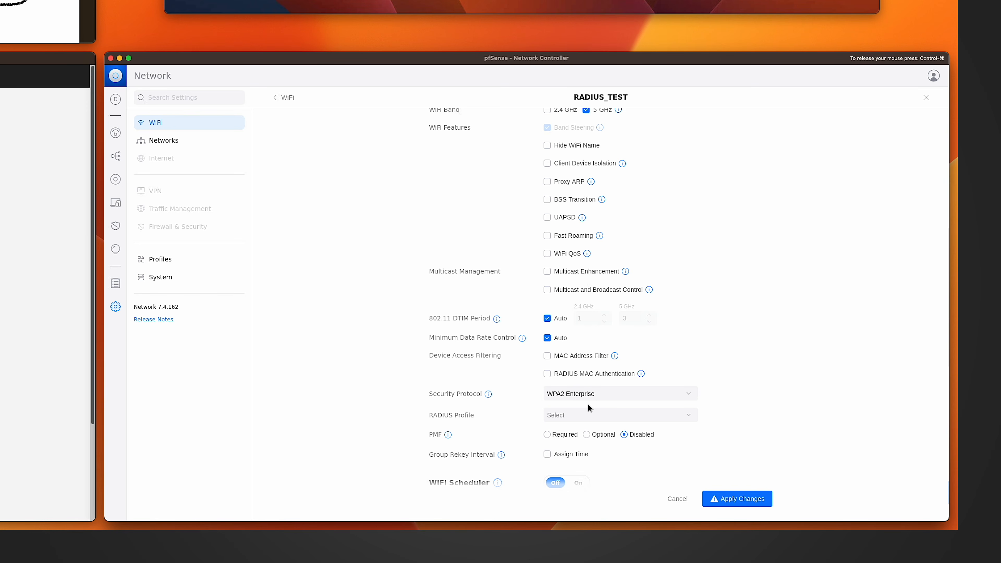
Assign the pfSense RADIUS profile to RADIUS_TEST and apply the changes.
left_click(655, 415)
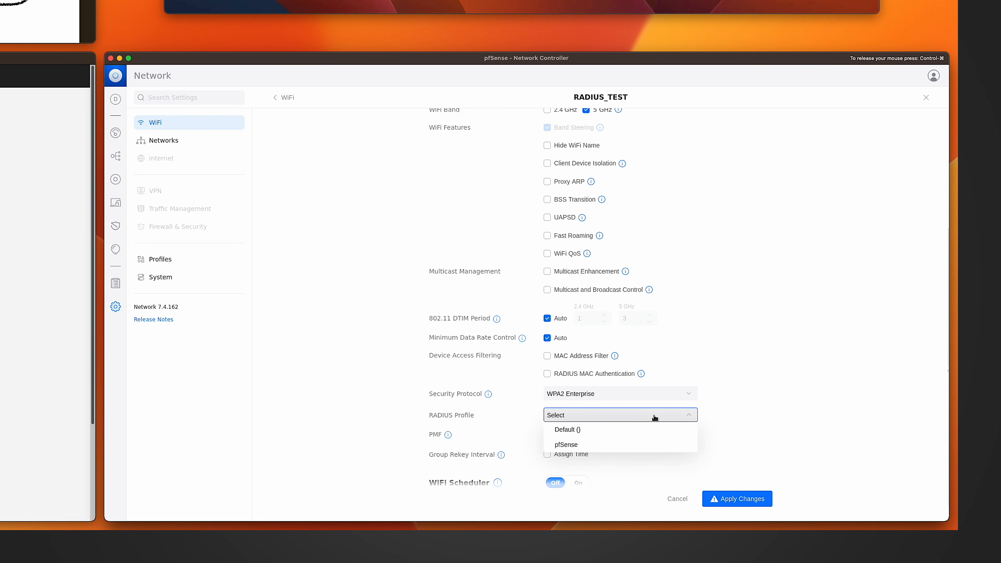
left_click(572, 444)
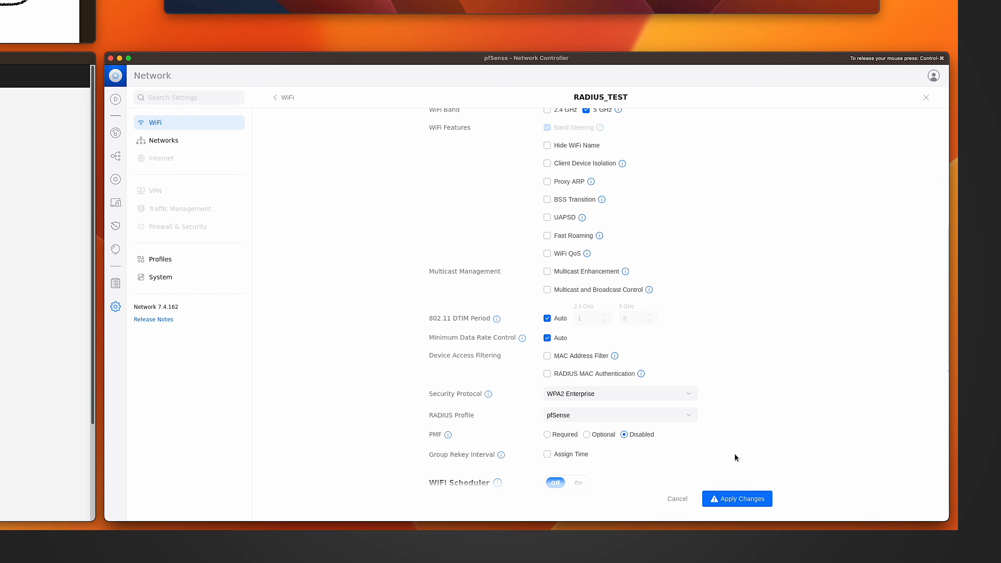
left_click(748, 499)
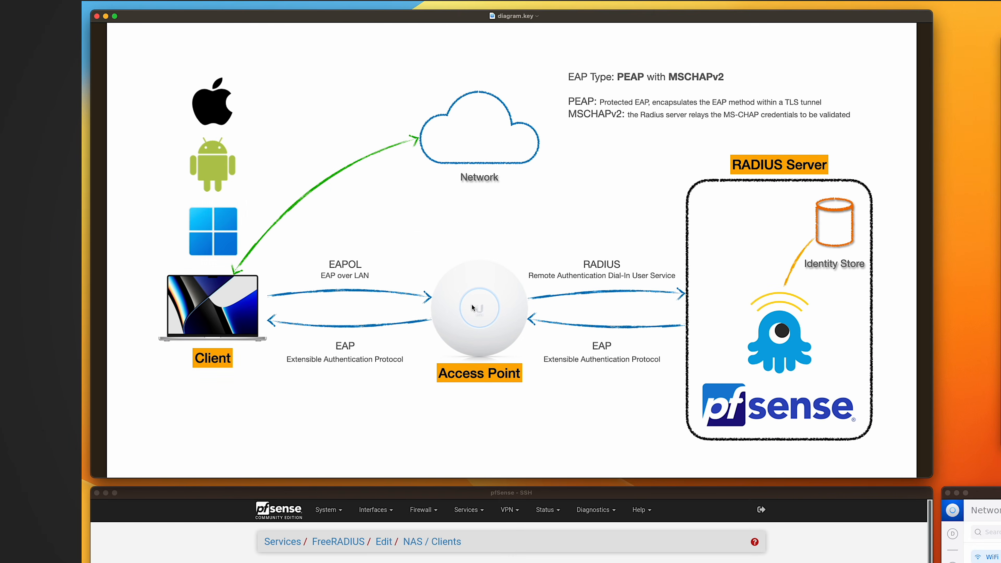
On the Mac client, choose the RADIUS_TEST network from the Wi-Fi networks list.
left_click(229, 177)
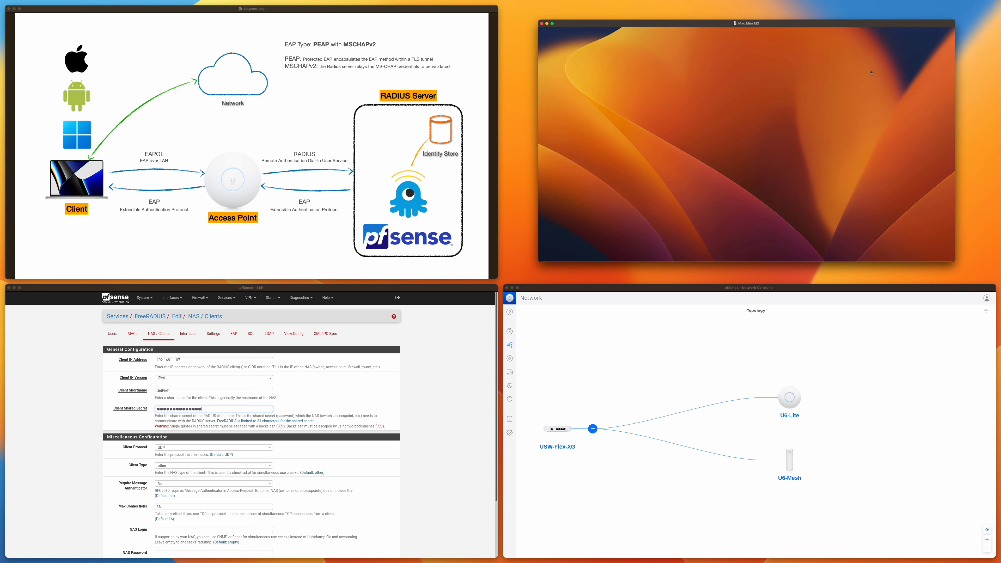
left_click(877, 30)
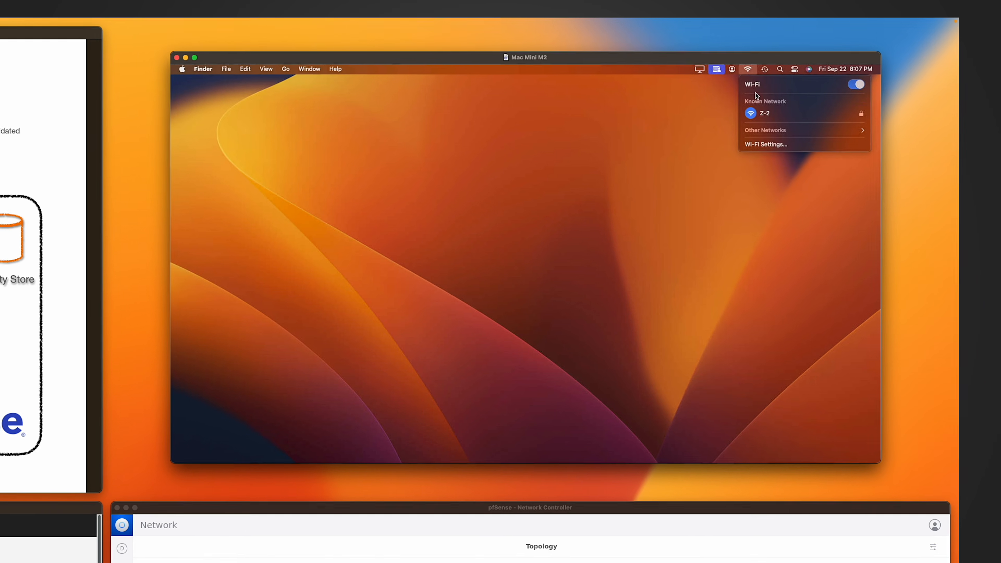
left_click(767, 130)
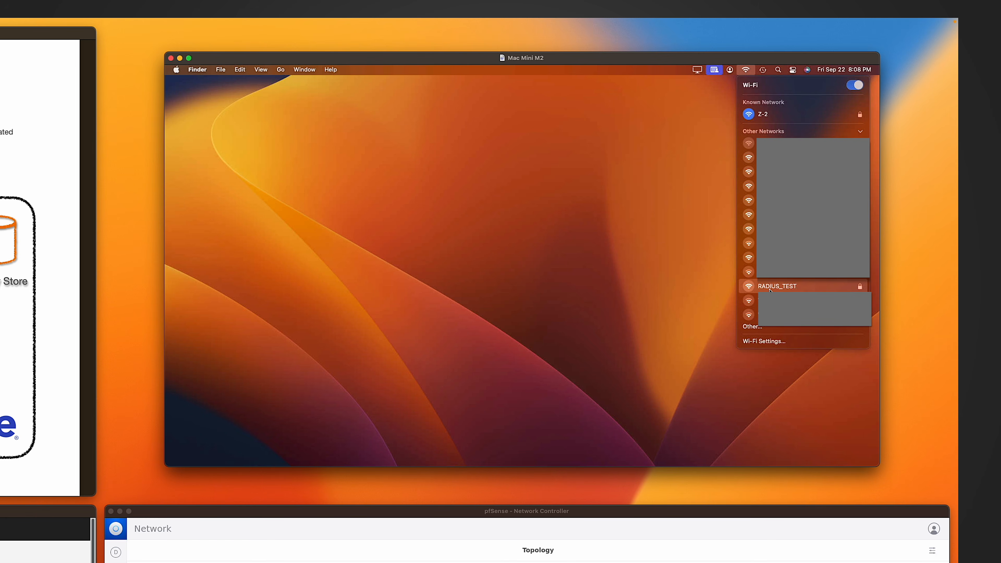
left_click(770, 287)
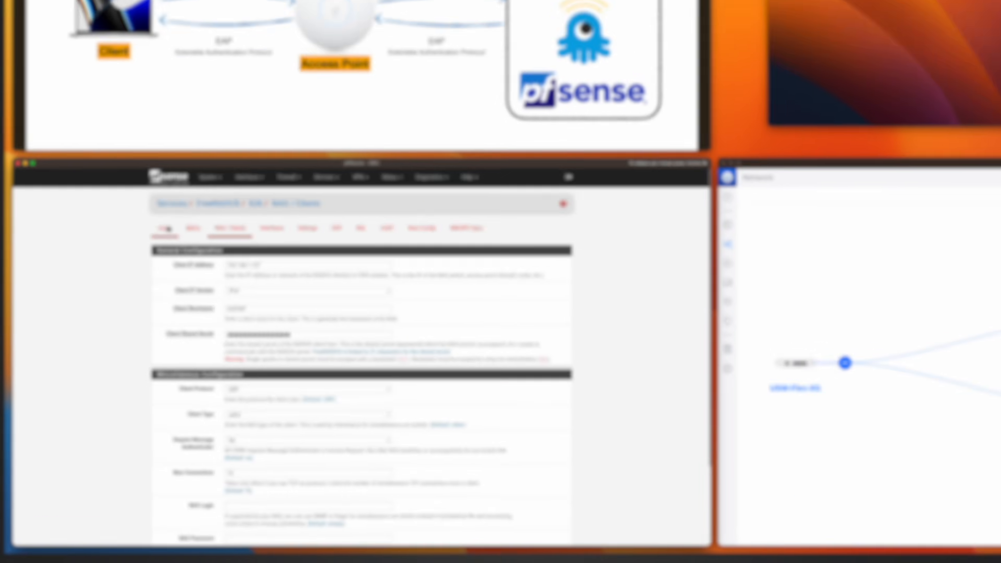
Sign in to RADIUS_TEST with account name user1 and the user's password.
left_click(167, 227)
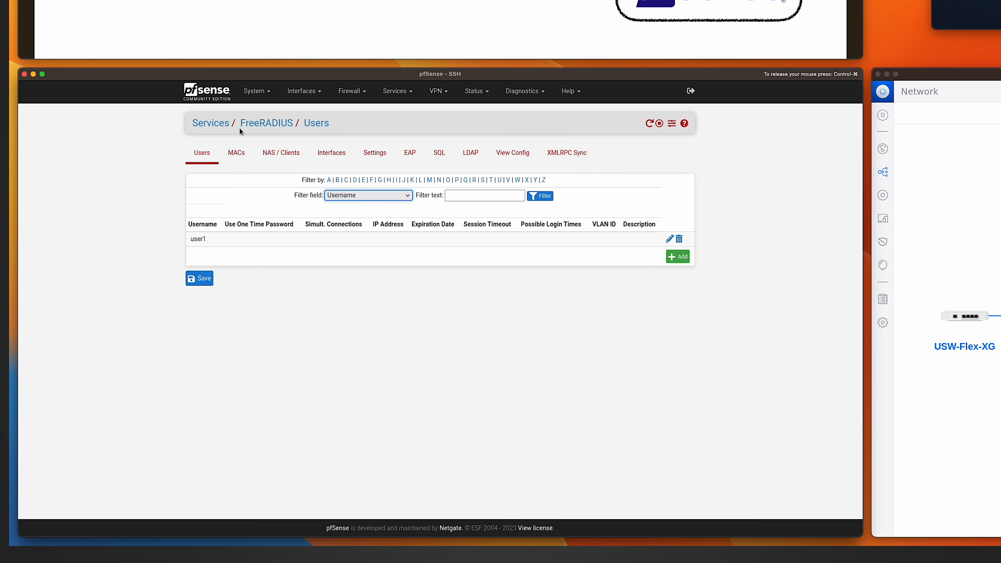
key("F11")
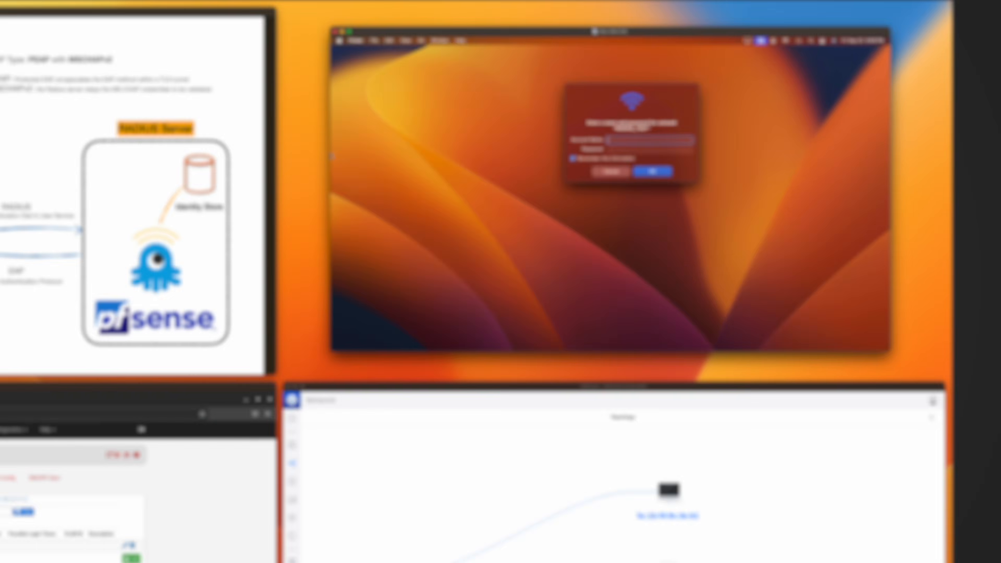
type("use")
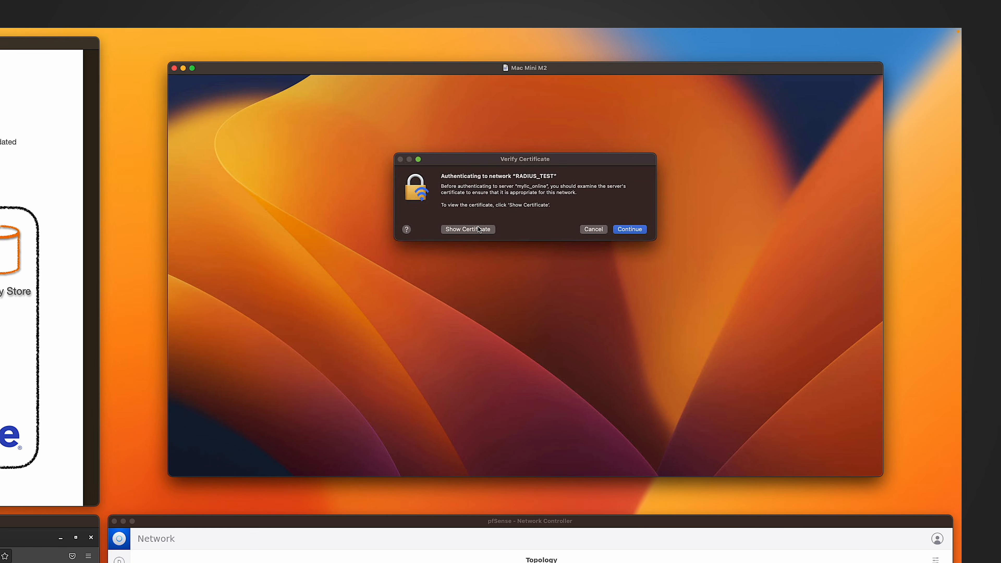
Inspect the server certificate's details and continue connecting to RADIUS_TEST.
left_click(478, 230)
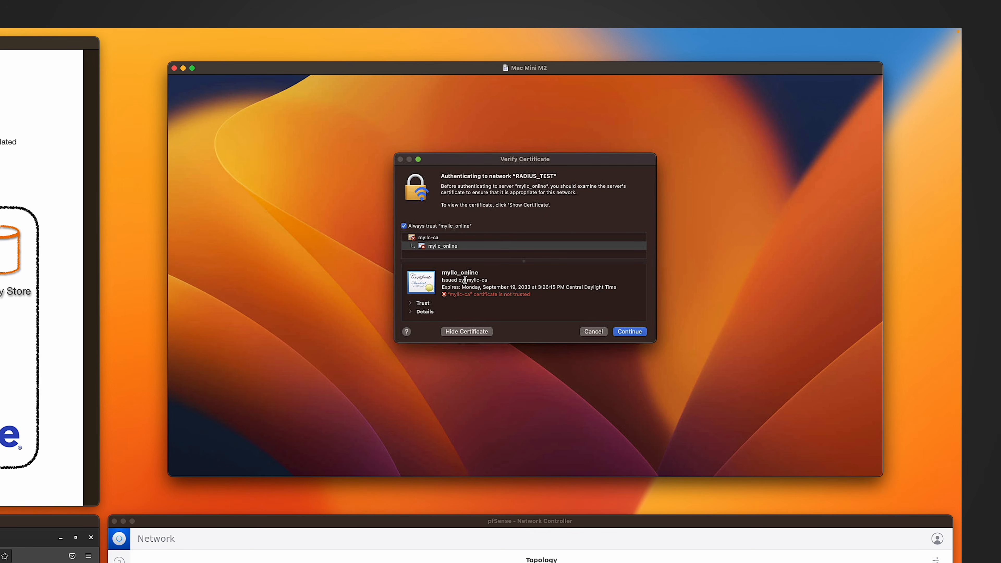
left_click_drag(467, 279, 491, 278)
left_click(410, 311)
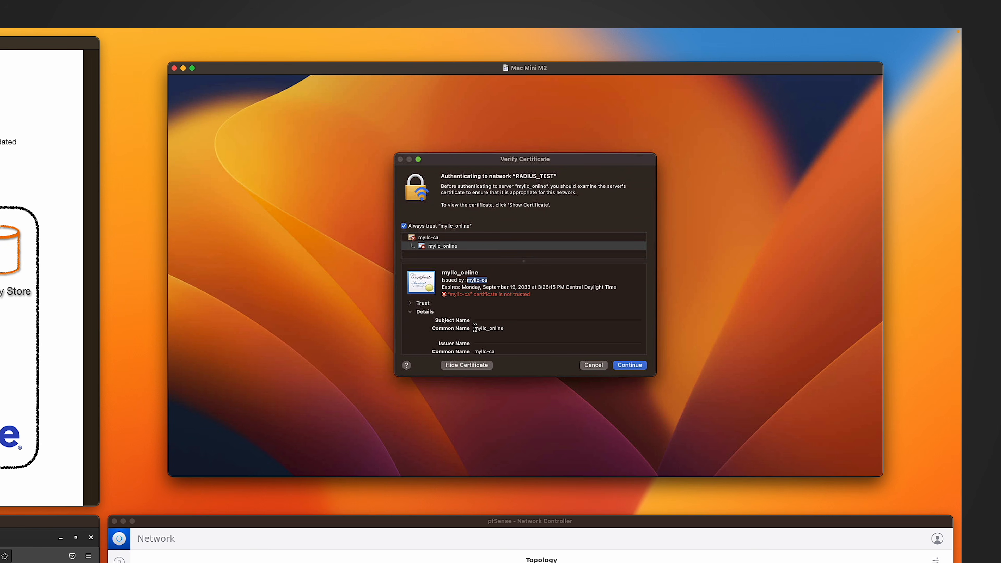
left_click_drag(474, 328, 504, 329)
left_click(505, 330)
left_click(627, 365)
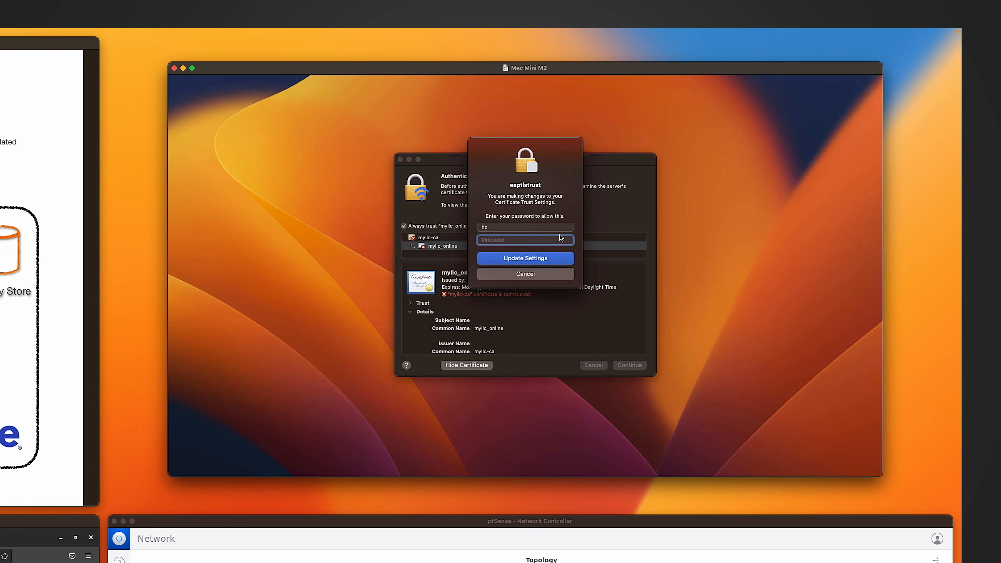
Enter the Mac account password to update the certificate trust settings.
type("••••••••••")
key("Return")
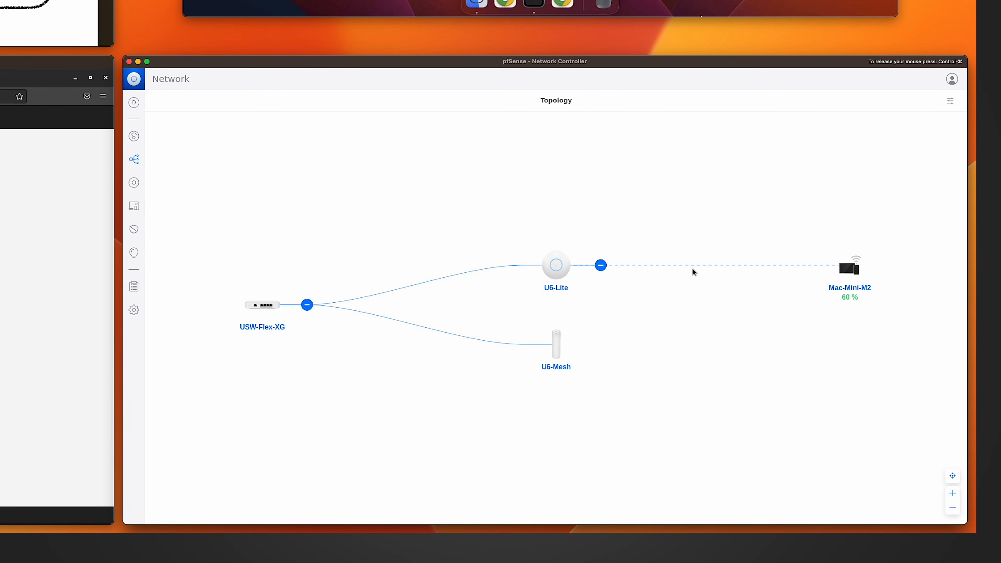
On the Windows laptop, connect to the RADIUS_TEST WiFi network.
scroll(748, 333, "down", 2)
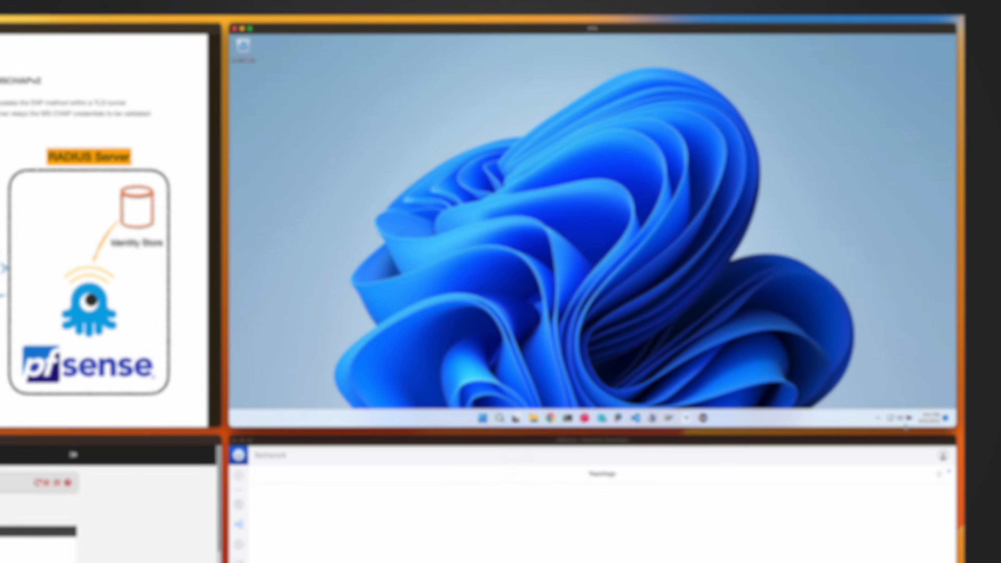
left_click(896, 417)
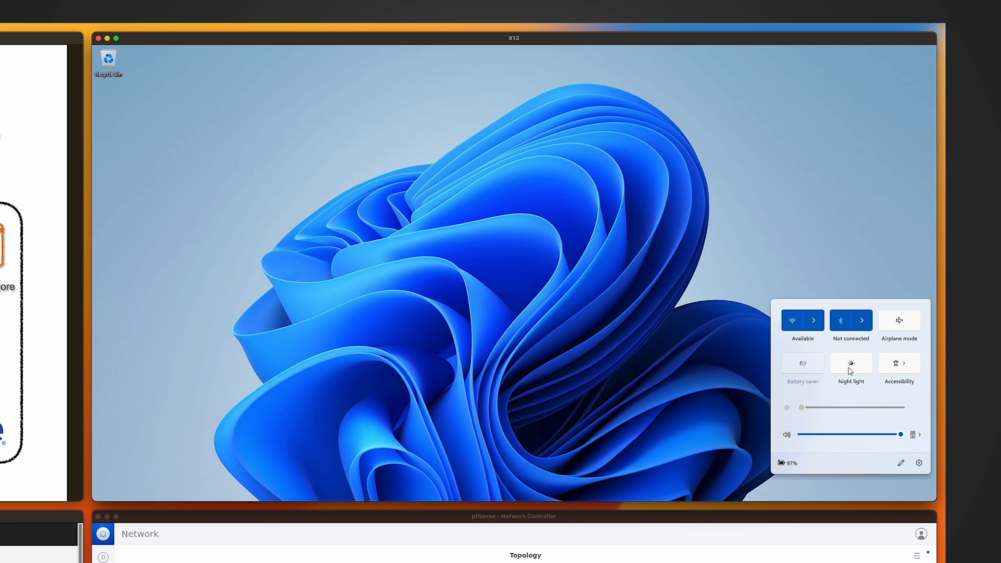
left_click(814, 321)
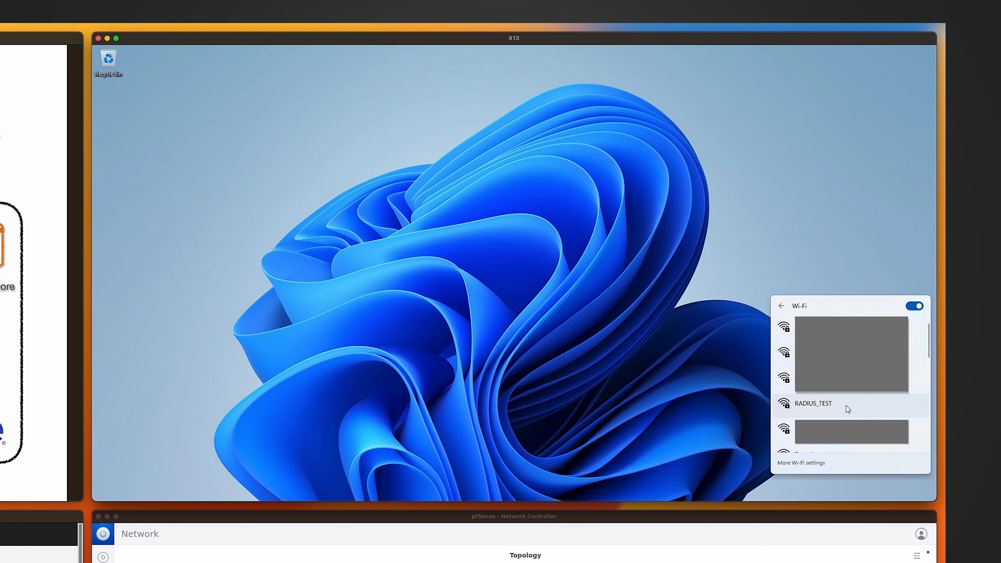
left_click(848, 409)
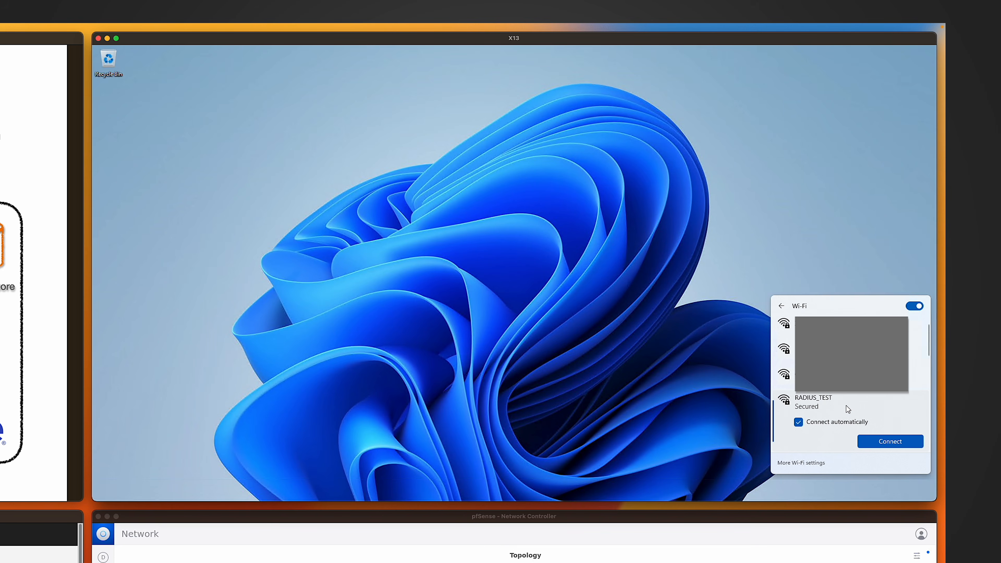
left_click(867, 436)
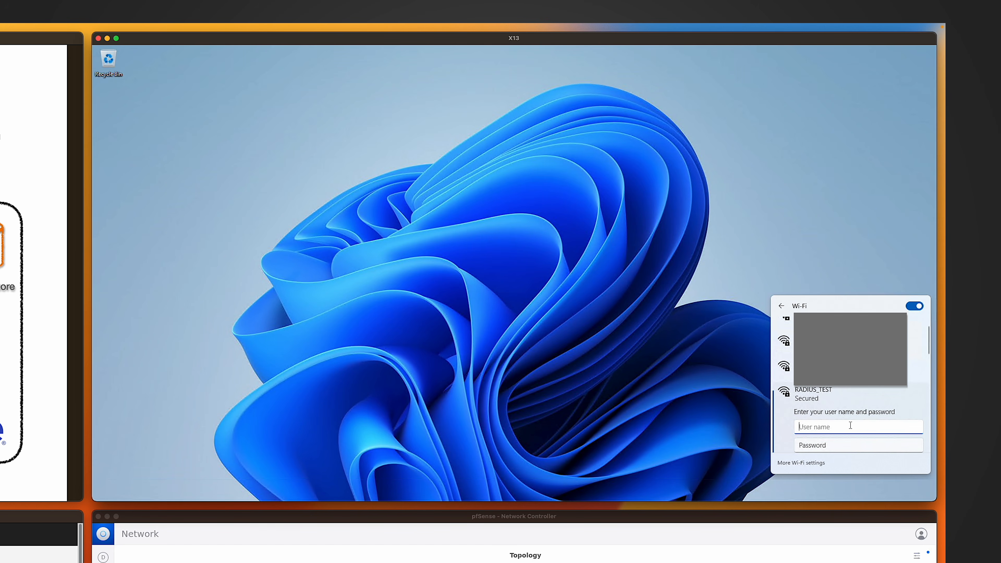
Sign in with user name user1 and the user's password.
type("user1")
key("Tab")
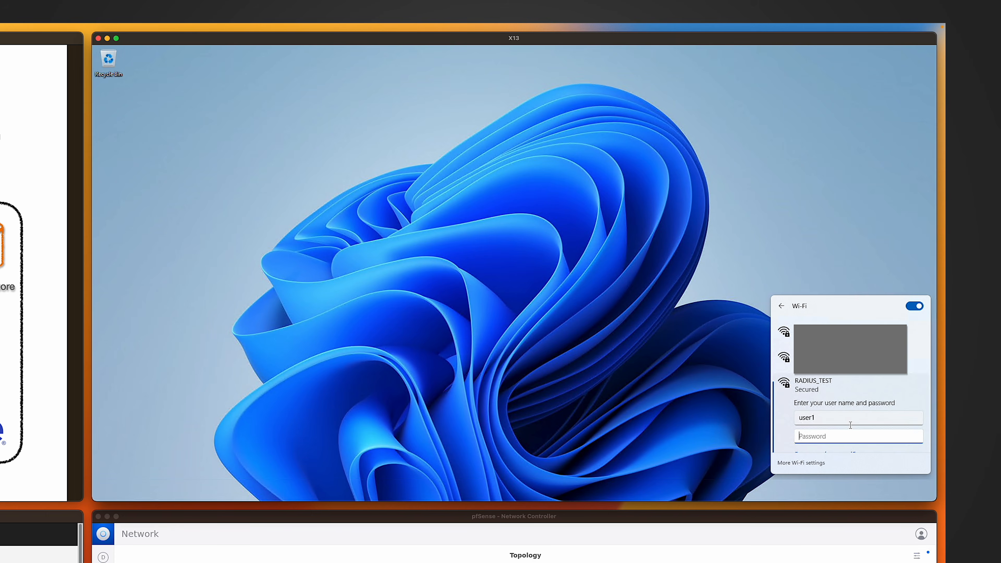
left_click(839, 431)
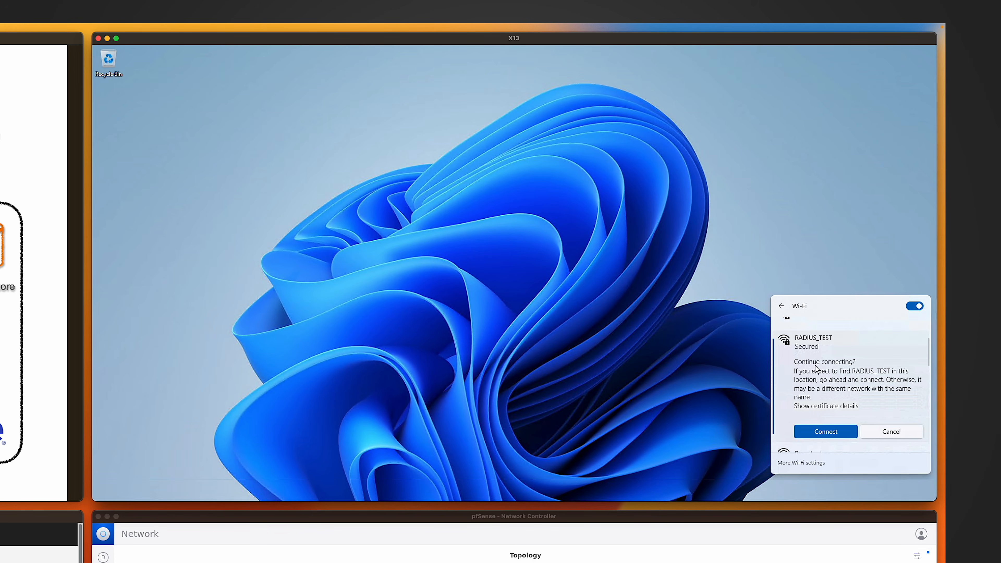
Review the server certificate details and confirm the connection to RADIUS_TEST.
left_click(814, 406)
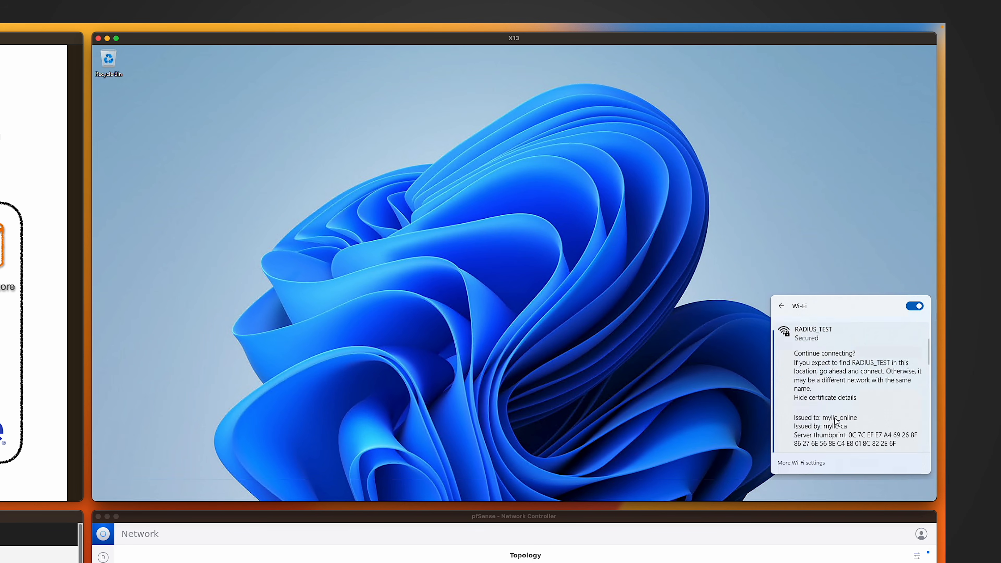
scroll(824, 406, "down", 2)
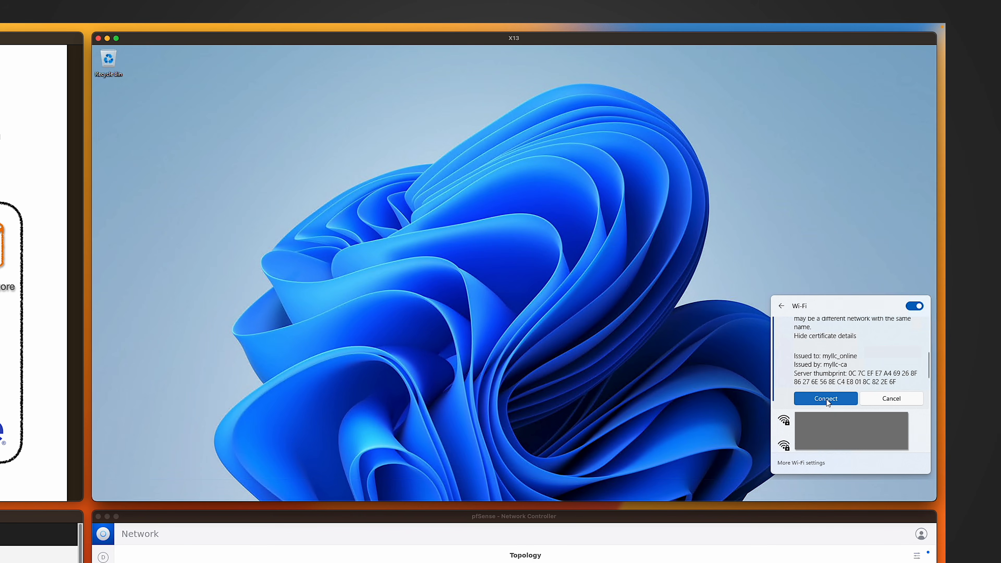
left_click(826, 399)
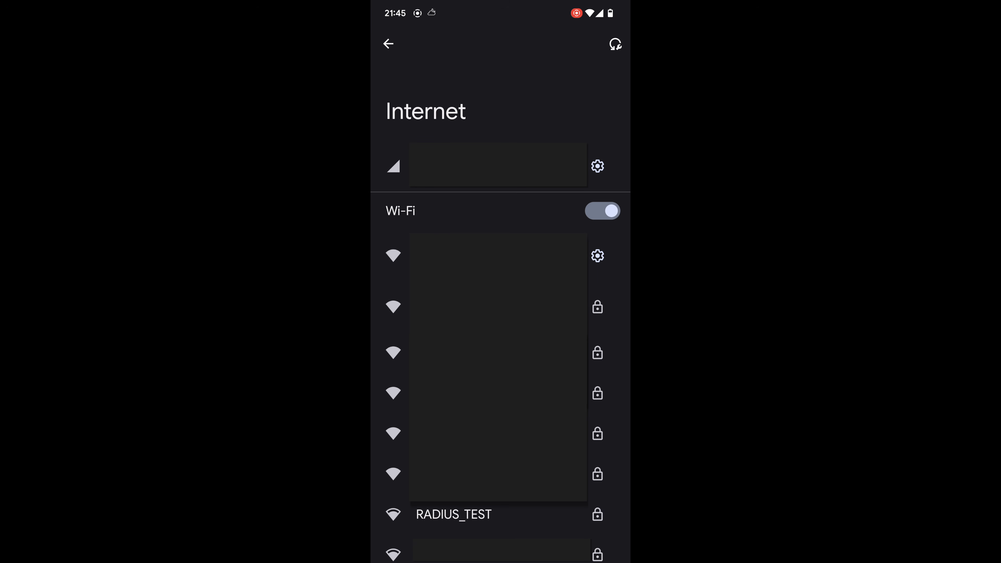
On the Android phone, open RADIUS_TEST and set the CA certificate to Trust on First Use.
left_click(494, 514)
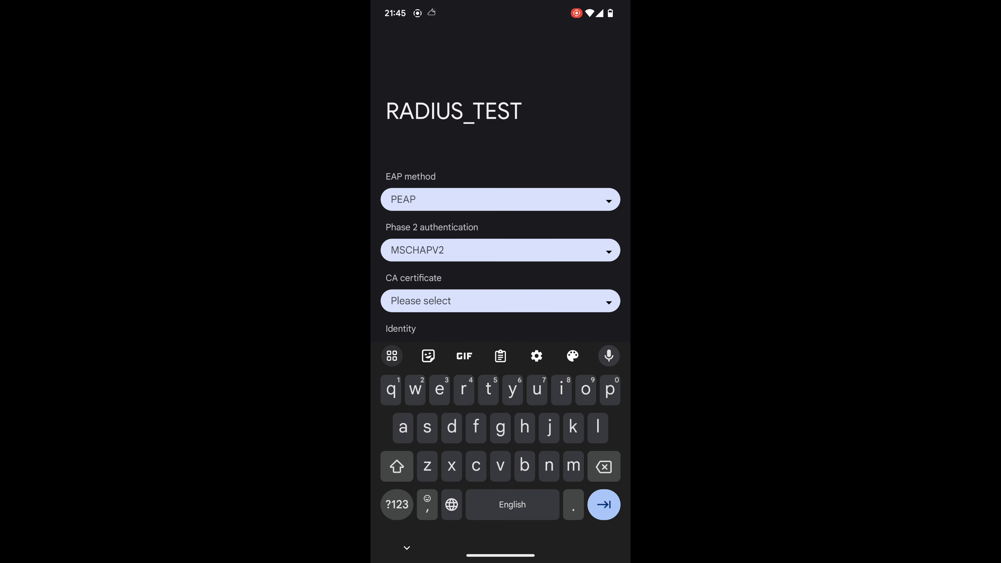
left_click_drag(540, 136, 538, 74)
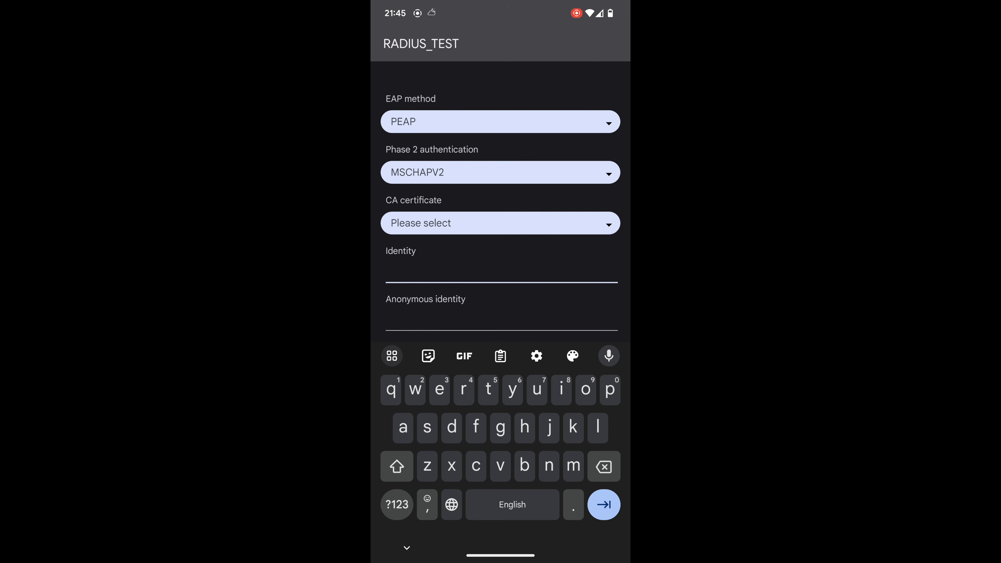
left_click(592, 223)
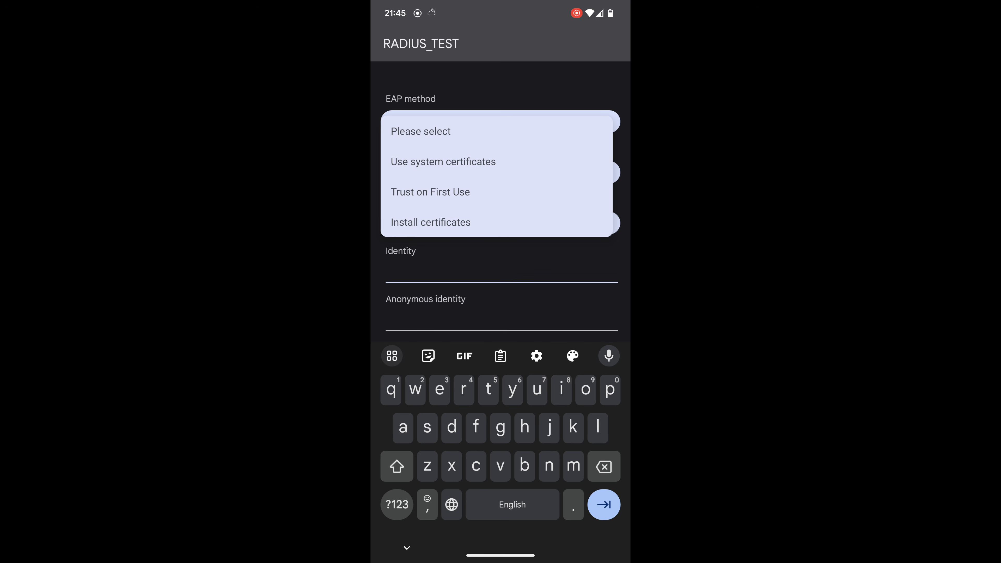
left_click(461, 193)
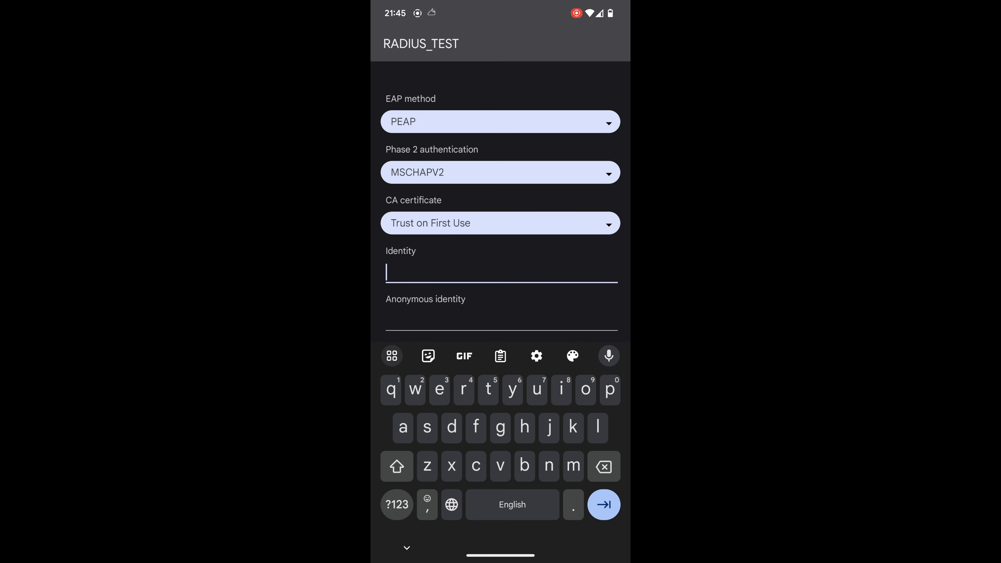
Enter user1 as the identity for RADIUS_TEST.
left_click(533, 388)
type("ser")
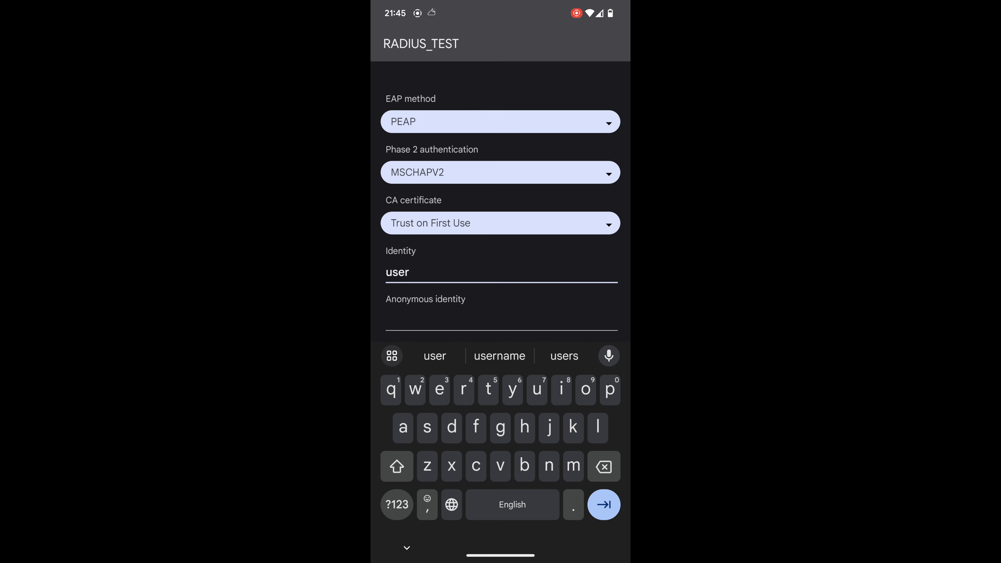
left_click(397, 505)
type("1")
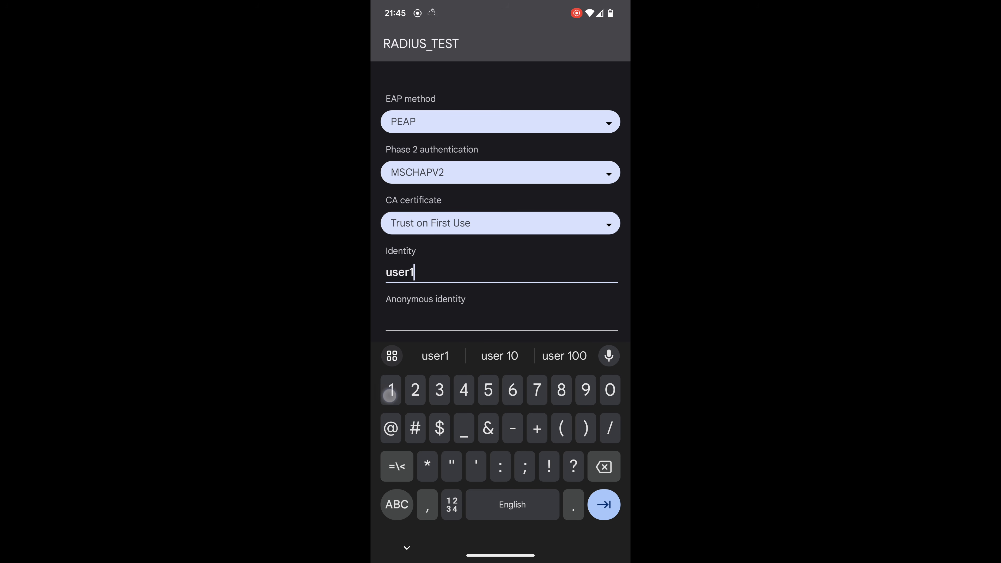
Connect the Android phone to RADIUS_TEST and trust the server certificate when asked.
left_click_drag(525, 307, 531, 221)
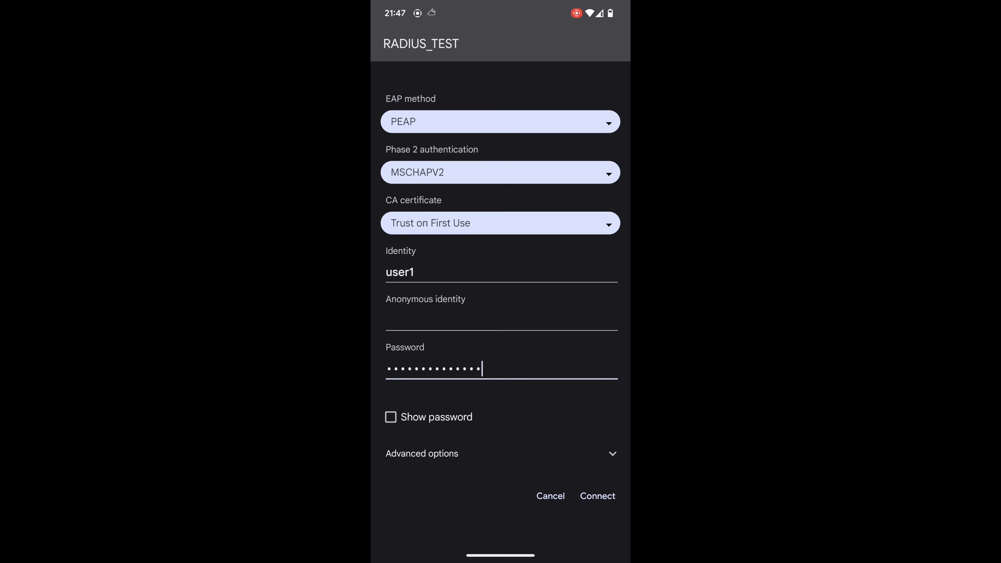
left_click(598, 491)
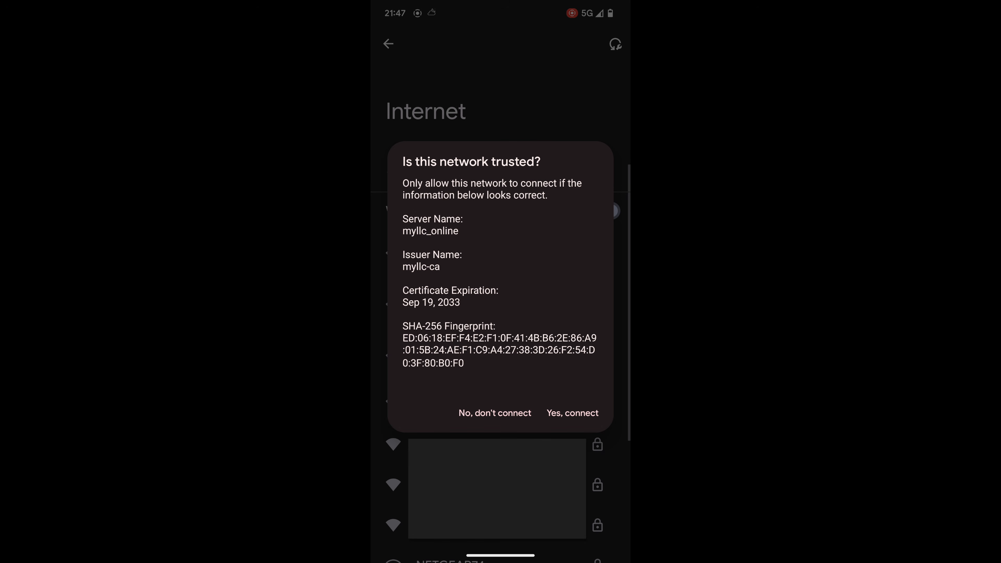
left_click(572, 414)
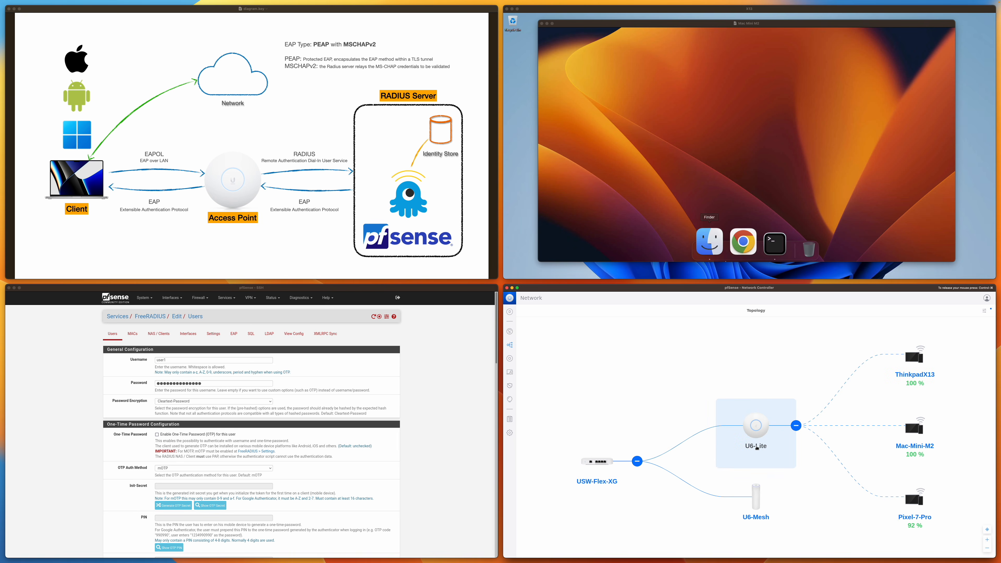
Review the FreeRADIUS interfaces and the NAS client settings on pfSense.
left_click(188, 335)
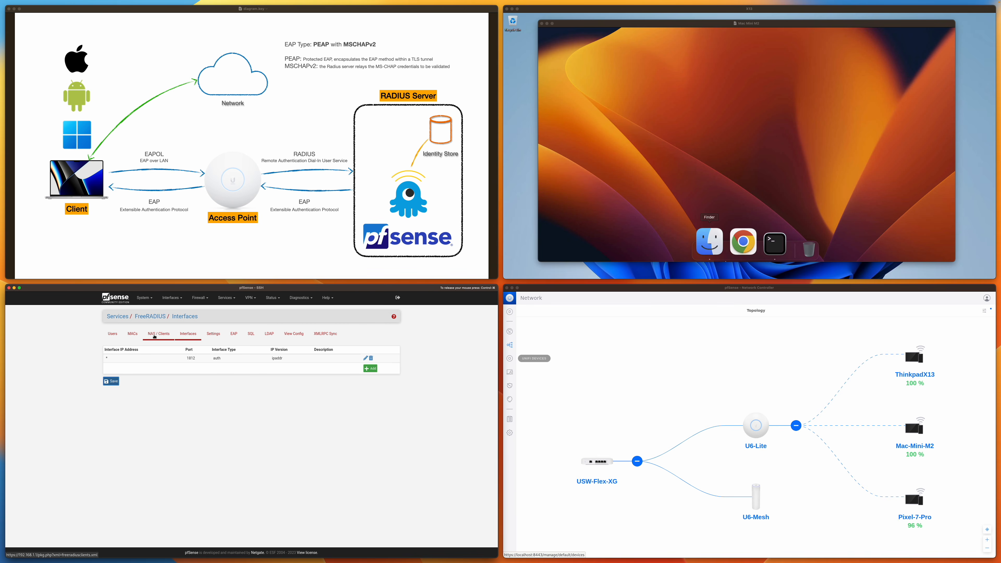
left_click(155, 336)
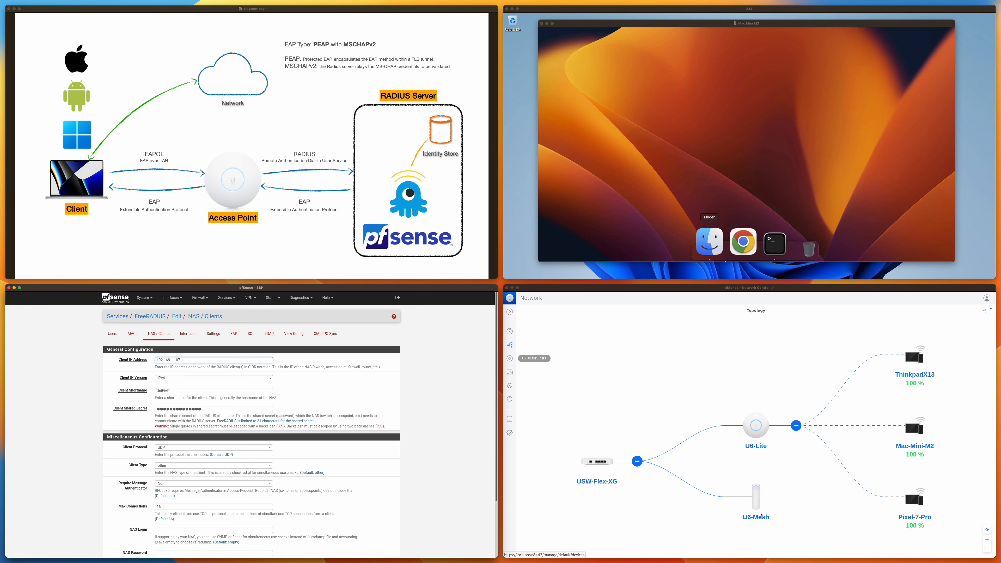
left_click(345, 496)
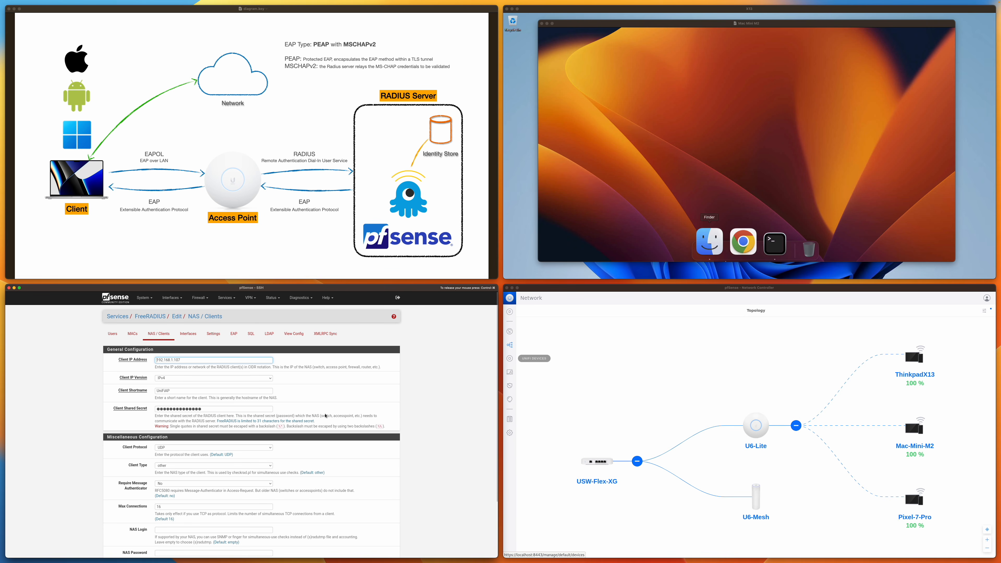
scroll(325, 416, "down", 1)
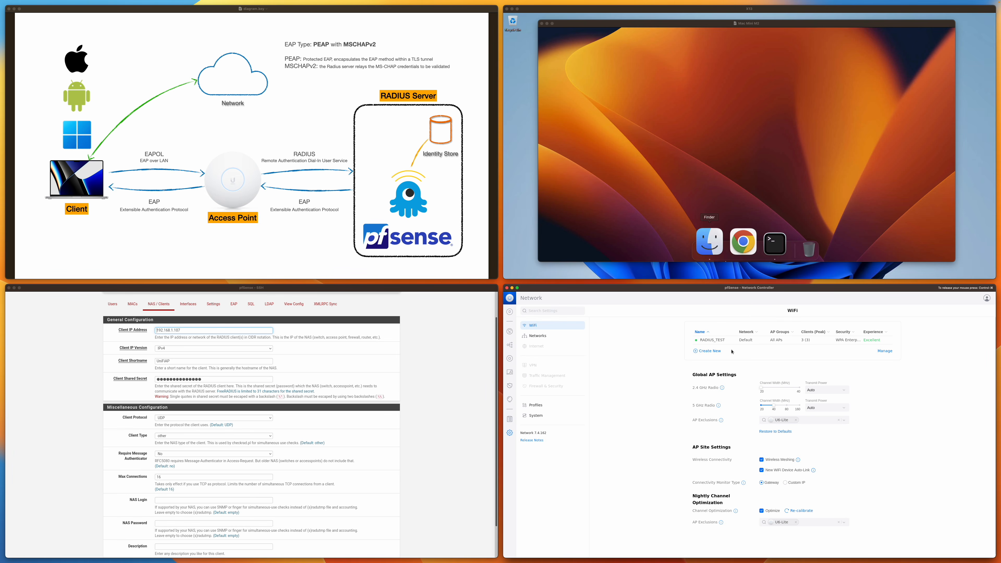
Restrict RADIUS_TEST to broadcast only from the U6-Mesh Only AP group and apply the change.
left_click(728, 341)
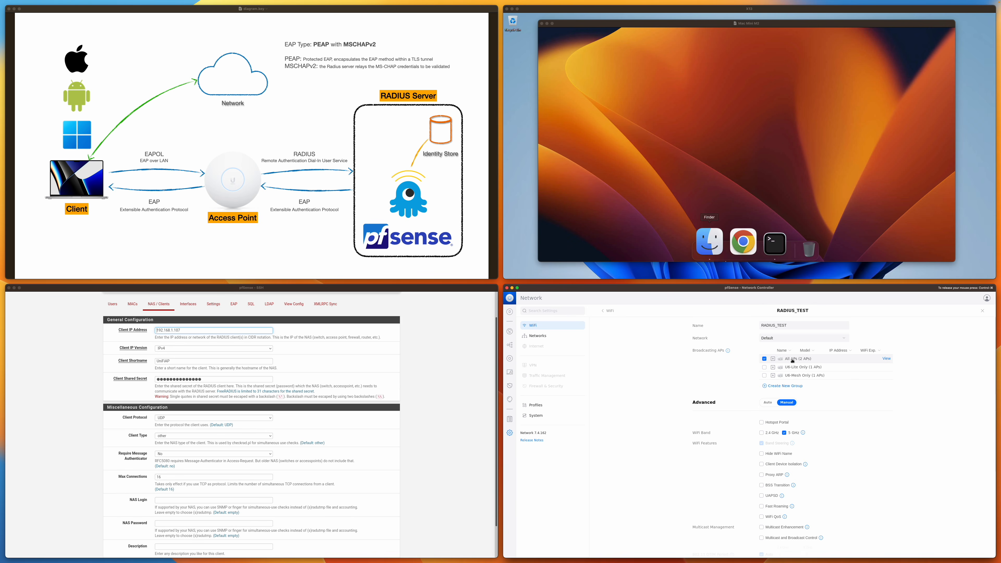
left_click(765, 375)
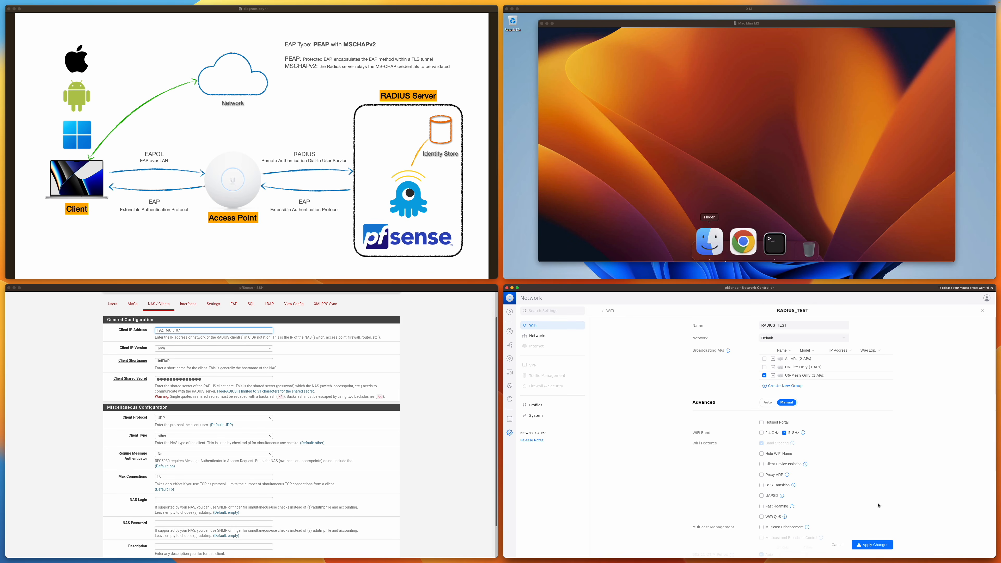
left_click(872, 544)
left_click(510, 358)
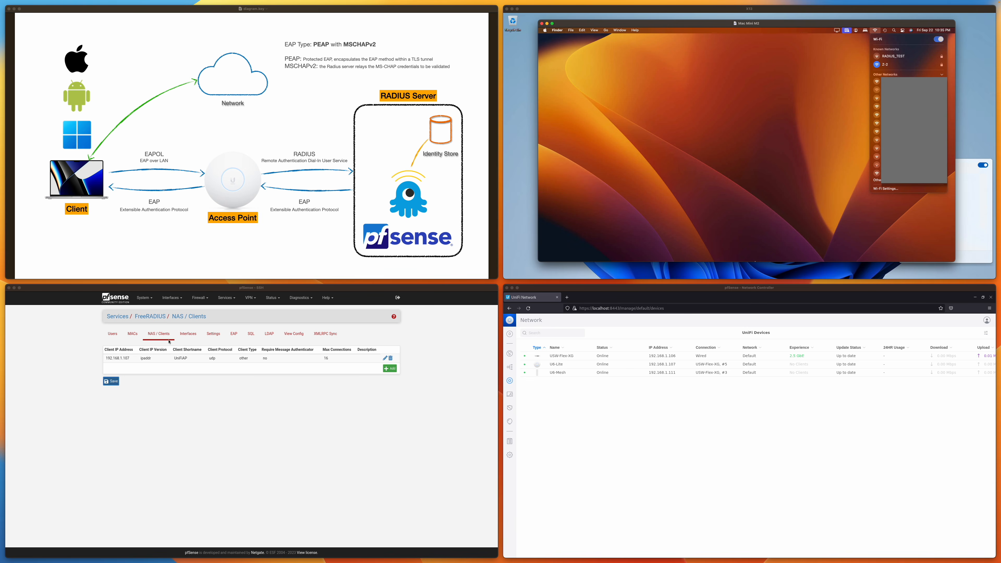
Change the UniFiAP NAS client's IP address to 192.168.1.1/24 and save it.
left_click(137, 371)
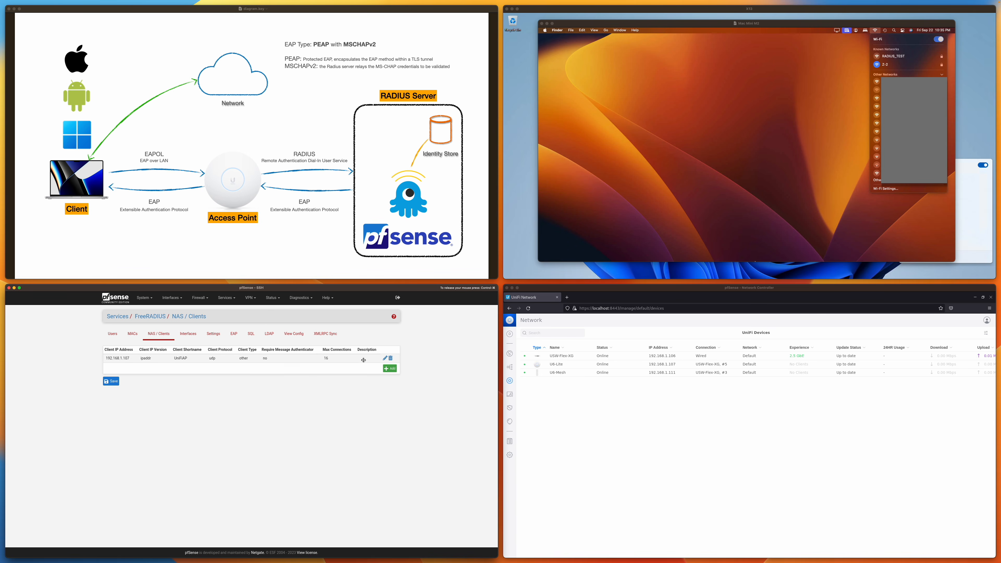
left_click(385, 359)
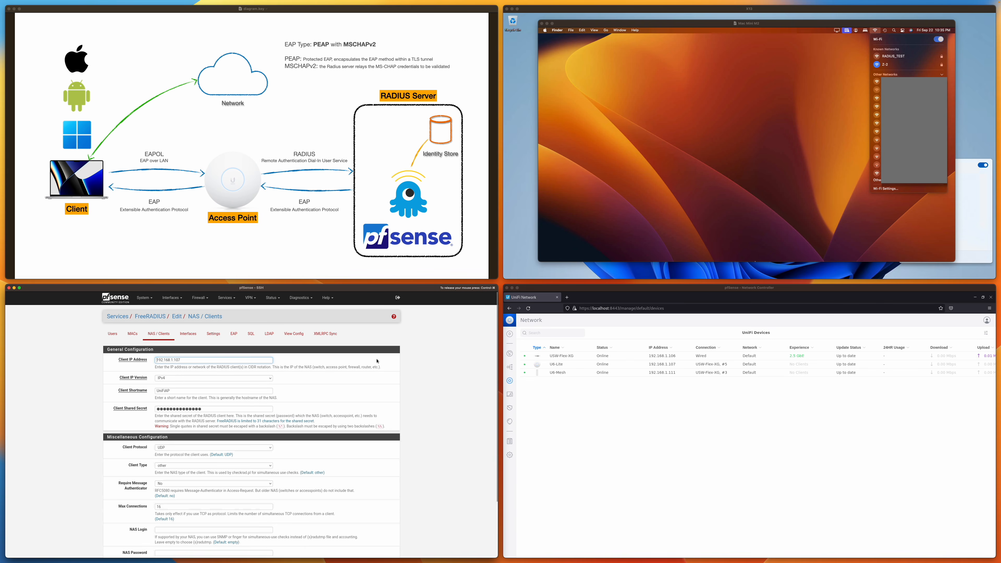
left_click(190, 361)
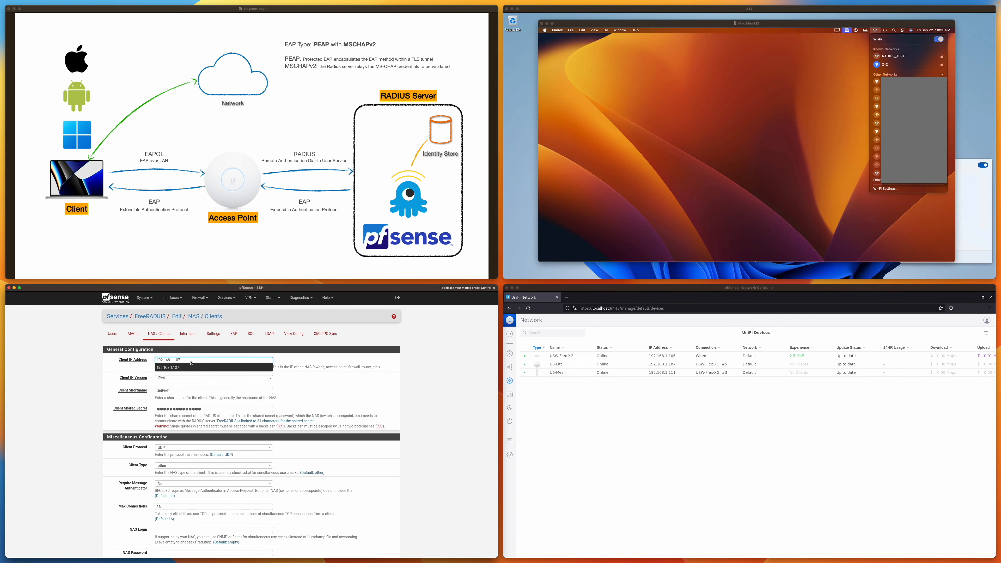
key("BackSpace")
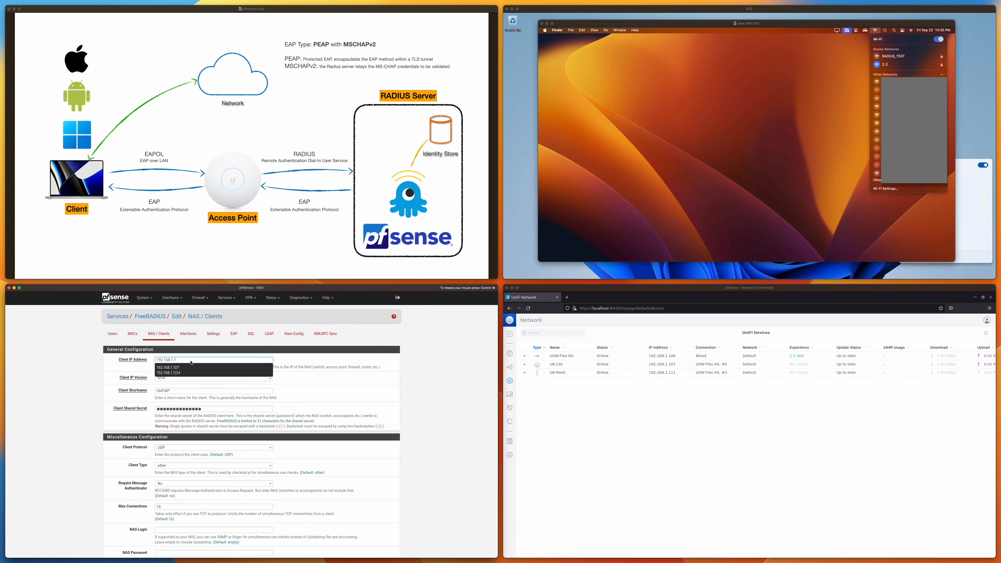
key("Down")
key("Down")
key("Return")
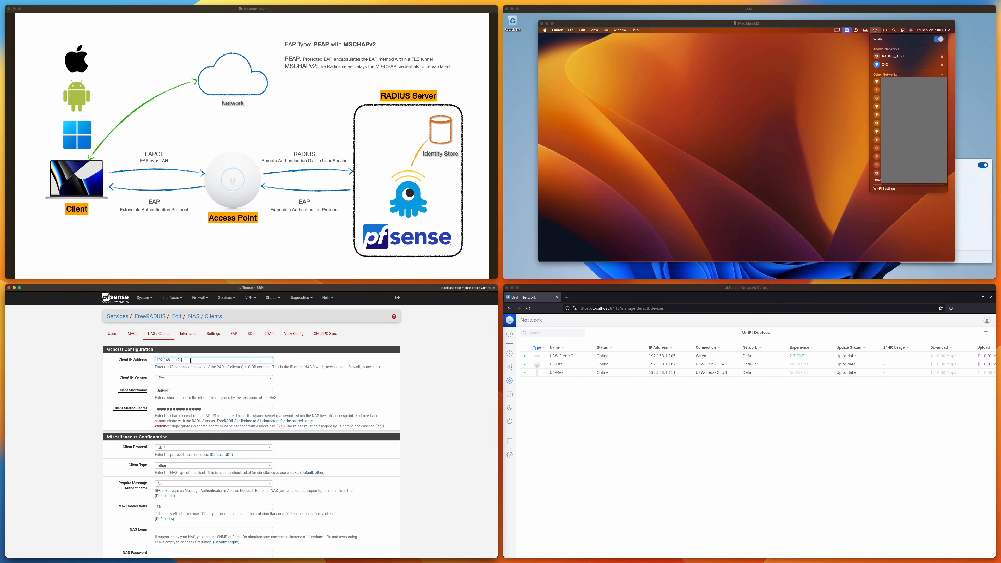
key("Return")
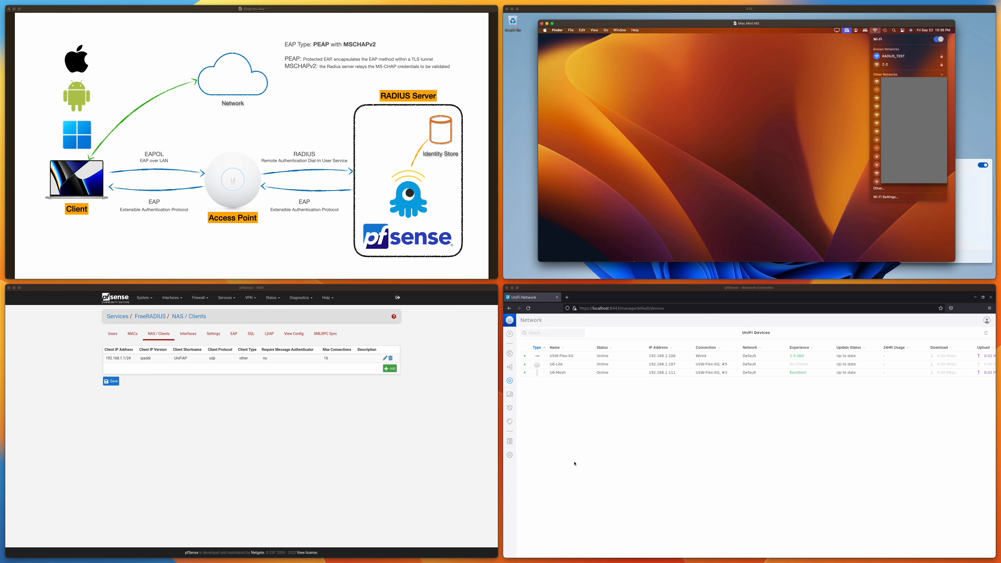
Set RADIUS_TEST's security protocol to WPA3 Enterprise and apply the changes.
left_click(510, 454)
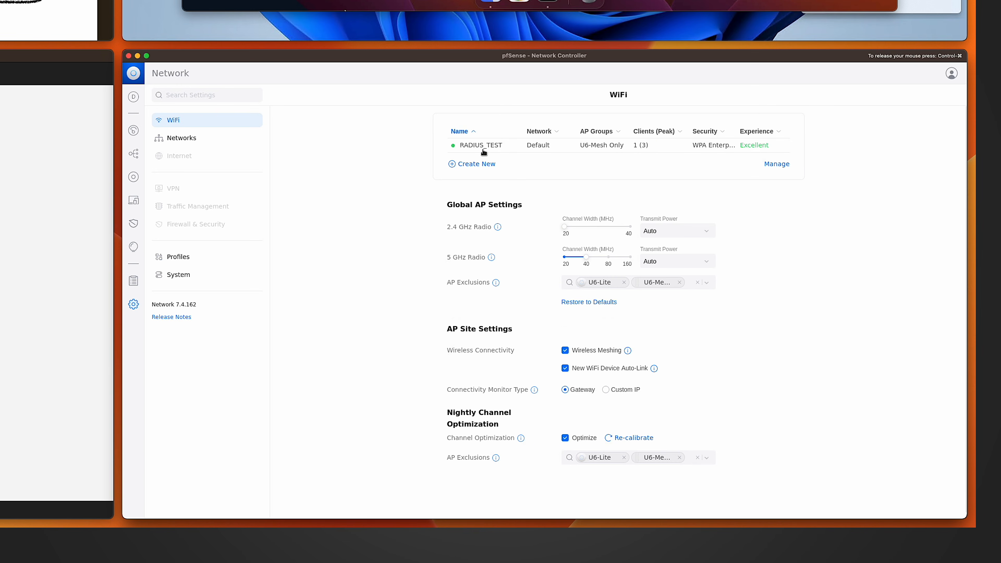
left_click(483, 150)
scroll(650, 363, "down", 5)
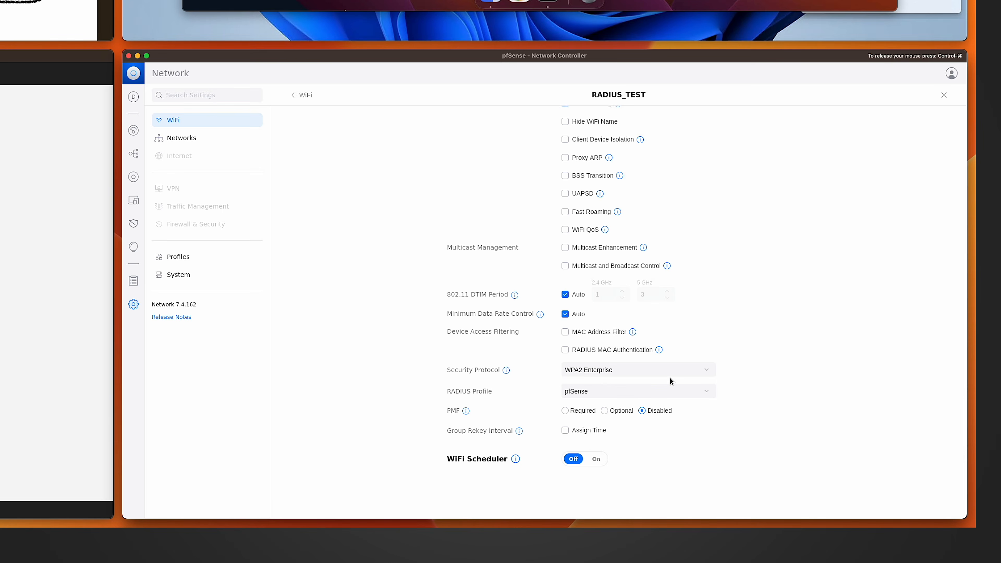
left_click(612, 375)
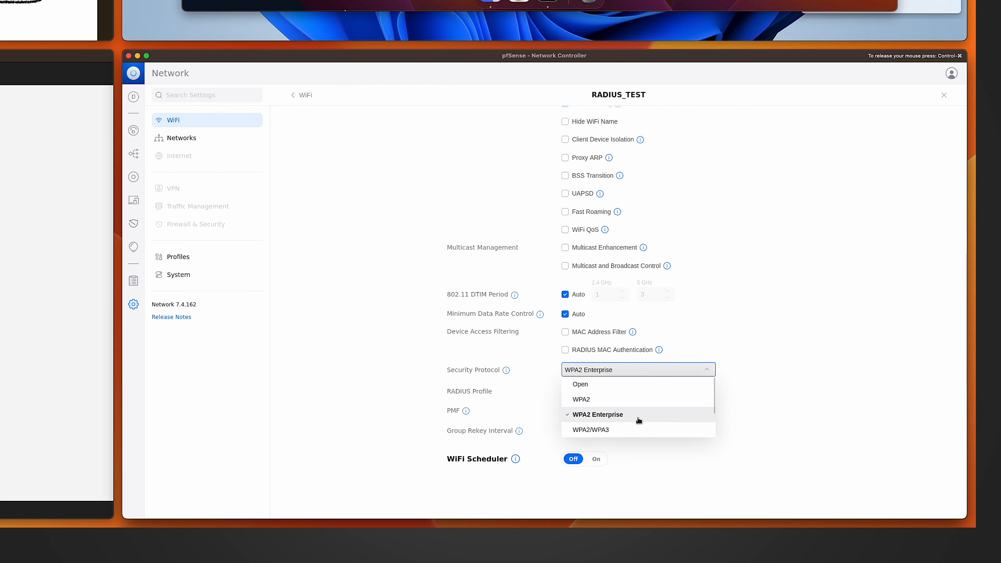
left_click(611, 430)
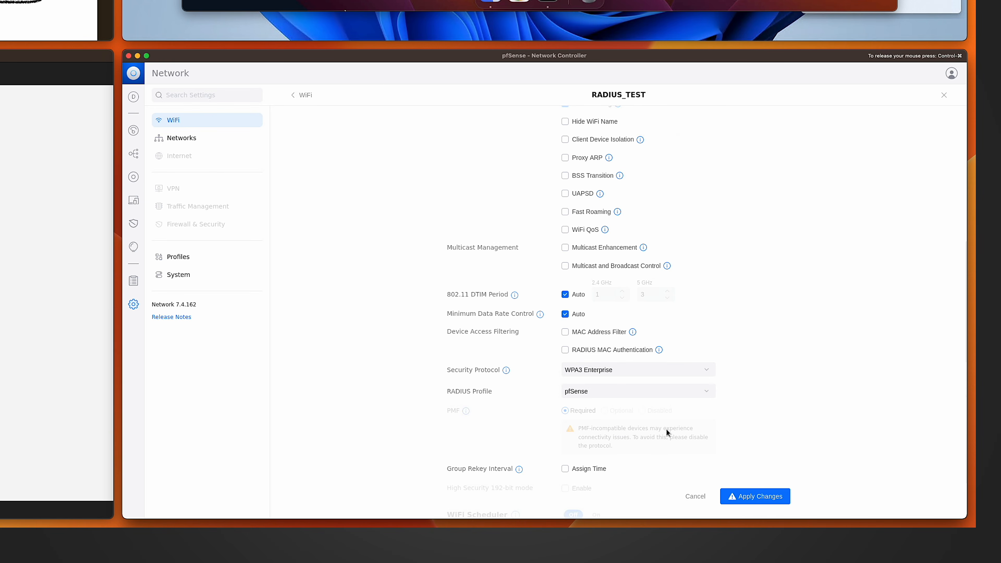
scroll(768, 429, "down", 2)
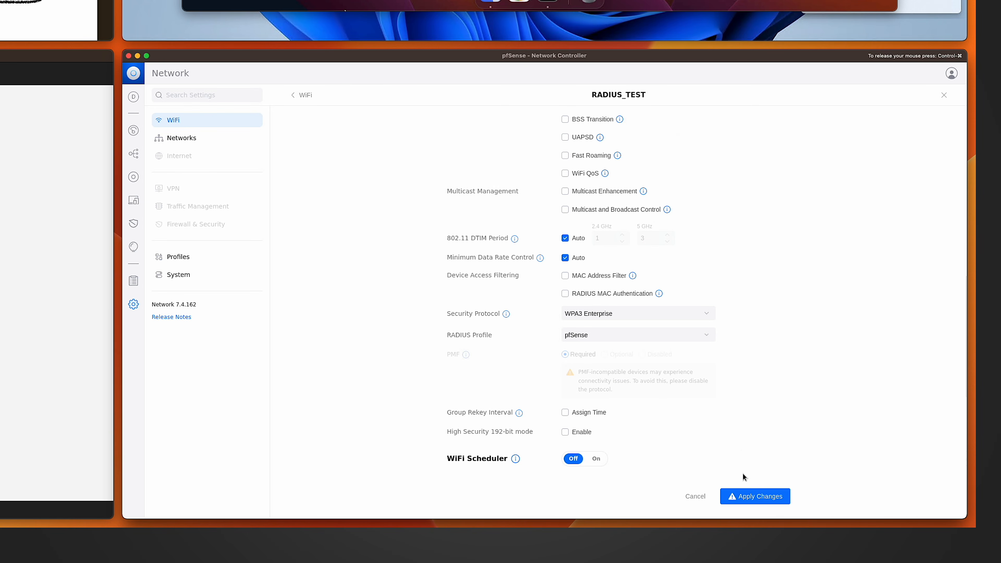
left_click(745, 496)
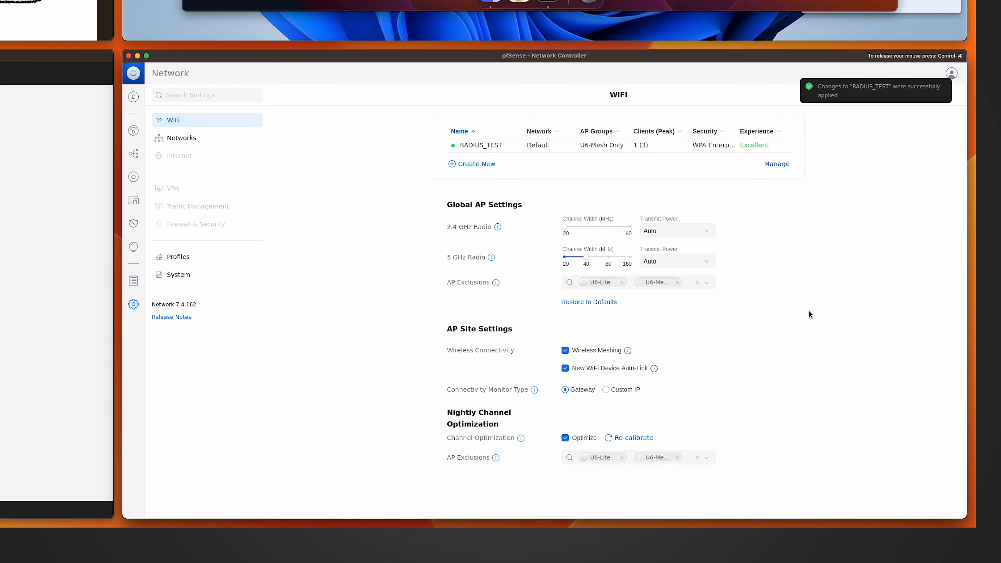
On the Mac Mini, turn Wi-Fi off and back on.
left_click(134, 177)
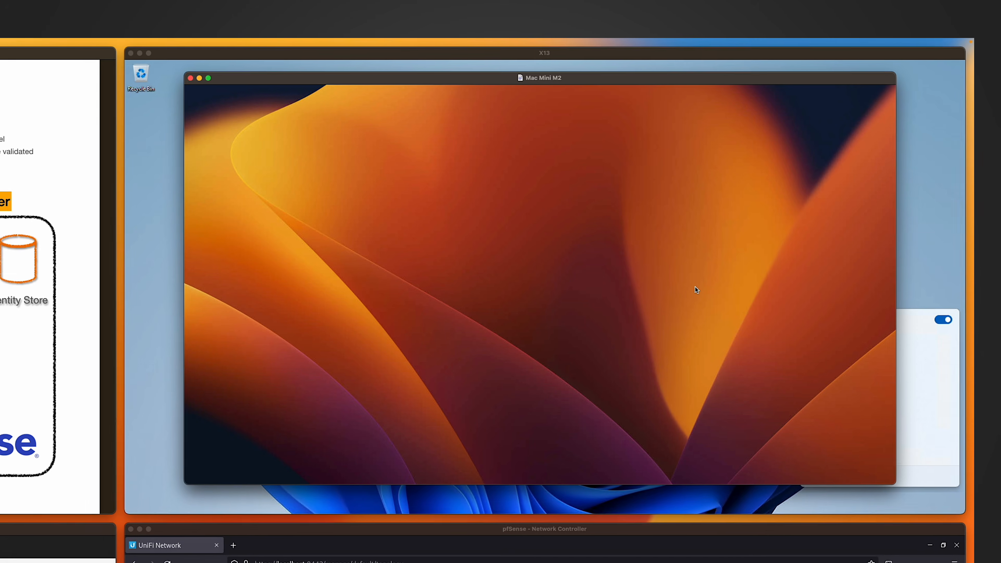
left_click(781, 78)
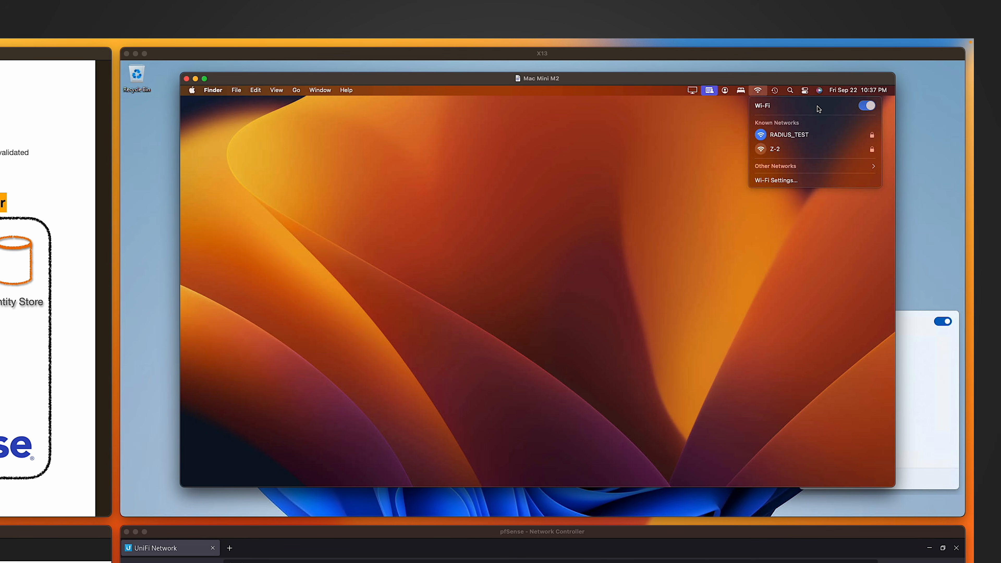
left_click(866, 106)
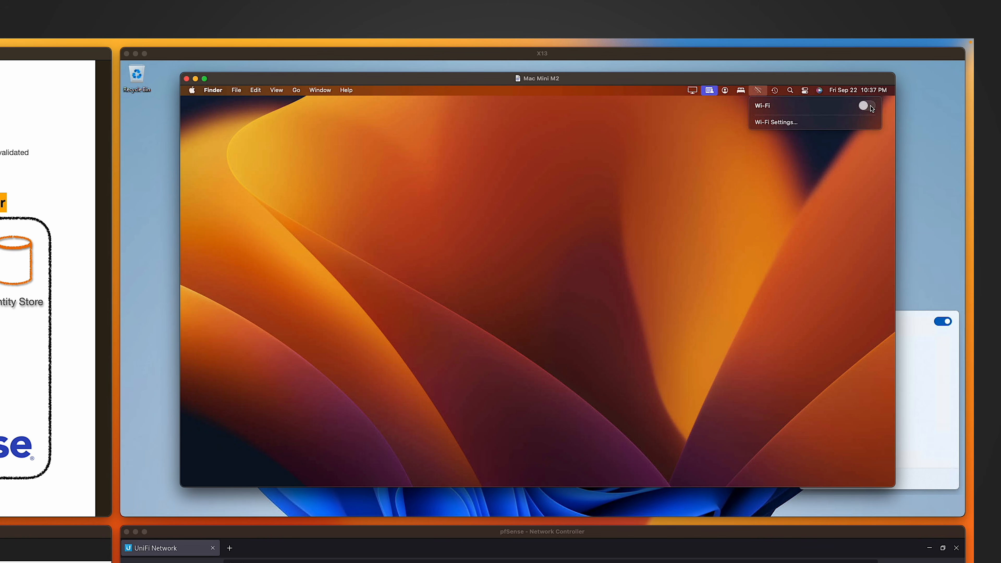
left_click(869, 105)
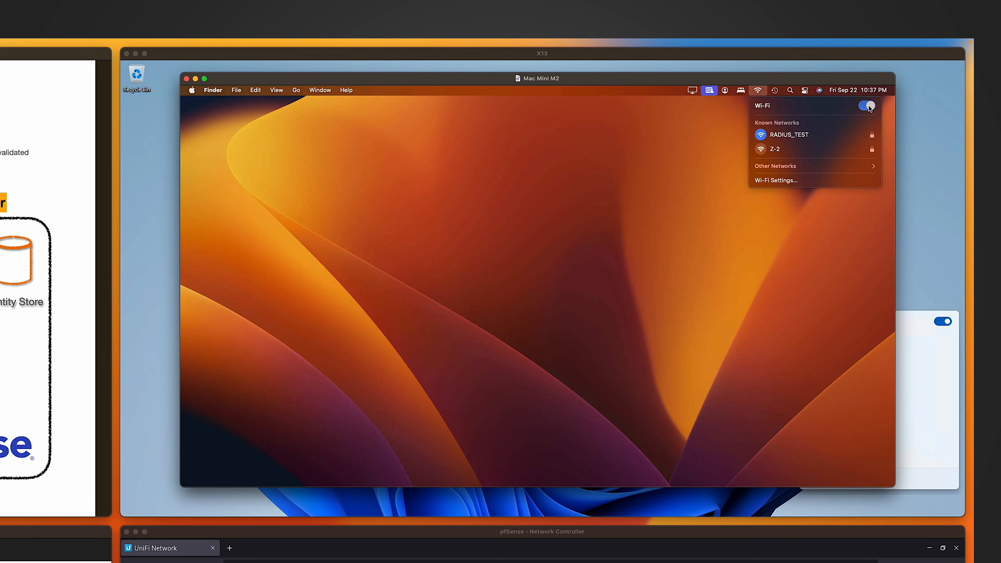